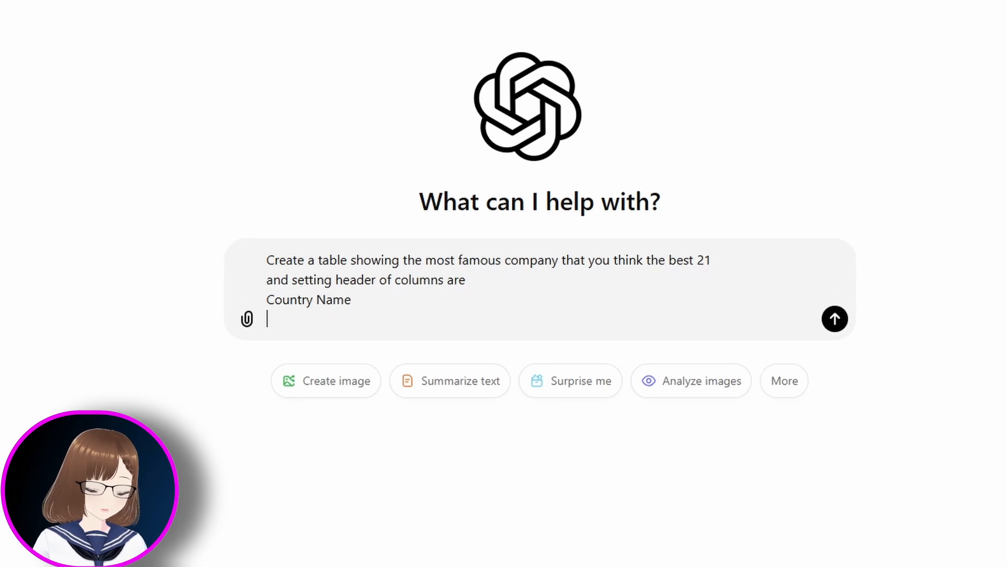
- Add prompt header lines Headquarters(Country,States,City), ZIP Code, Number of Employees and Market Capitalization(USD,approx.)
text(Headquarte)
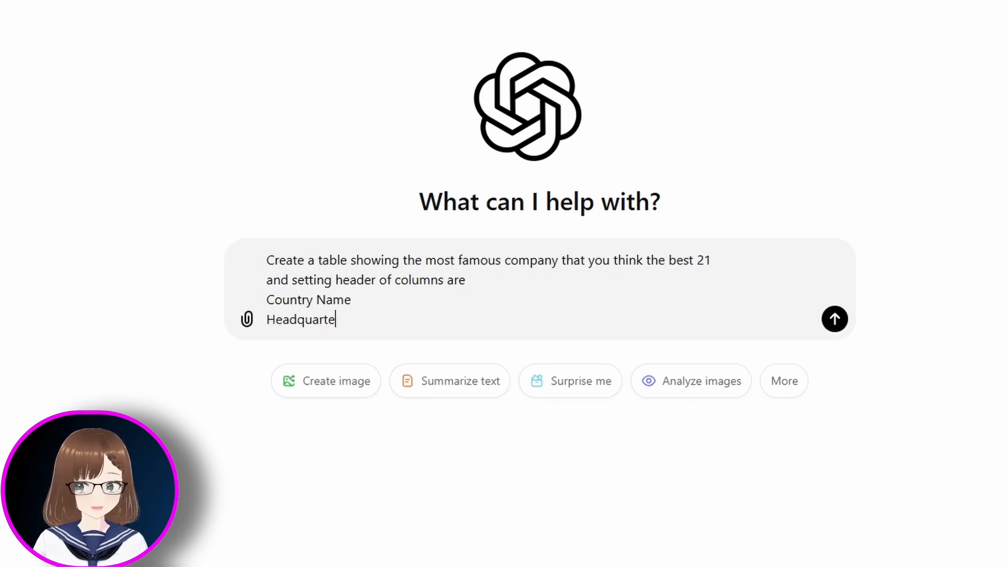
text(rs(Country,Sta)
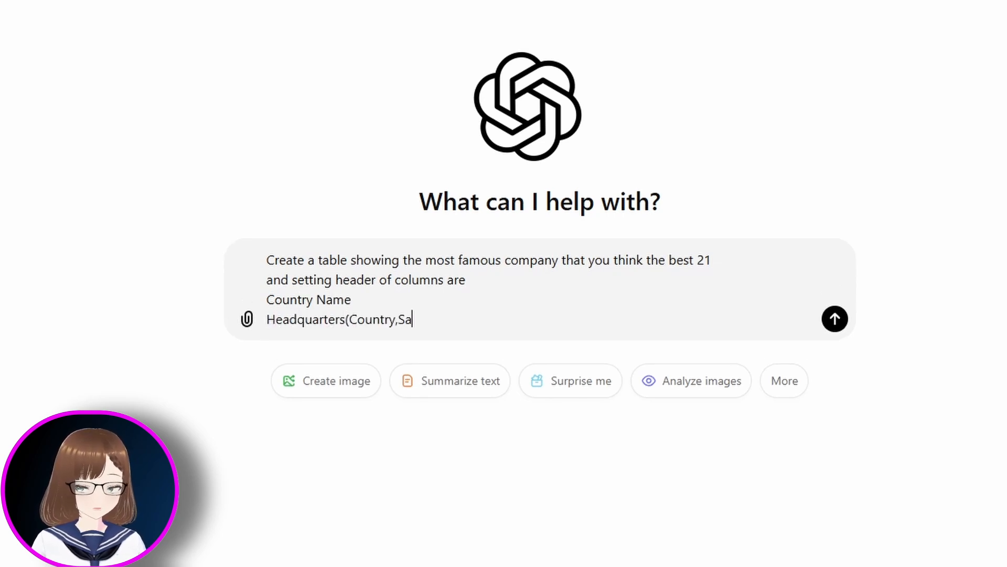
key(BackSpace)
text(tates,City))
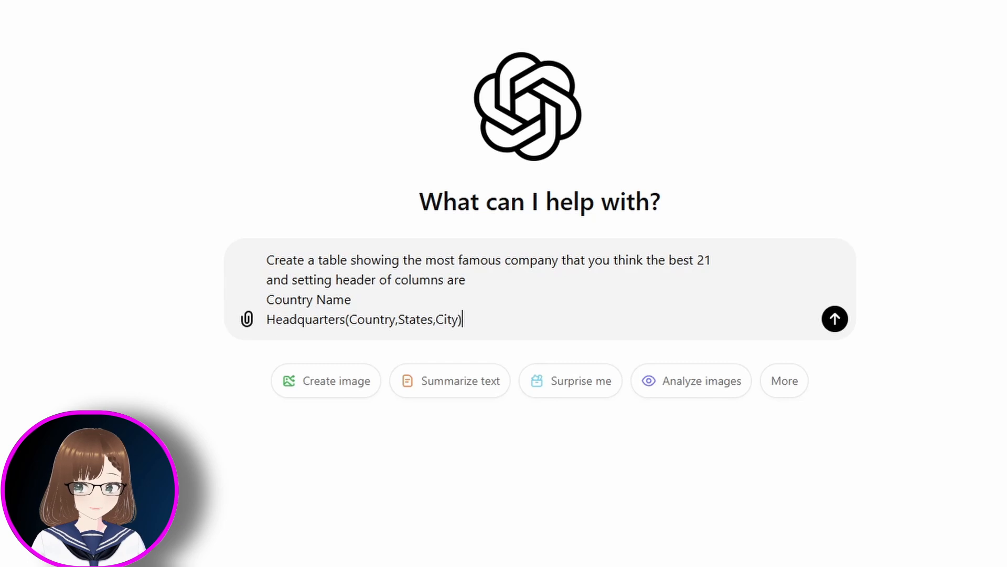
key(shift+Return)
text(ZIP Code)
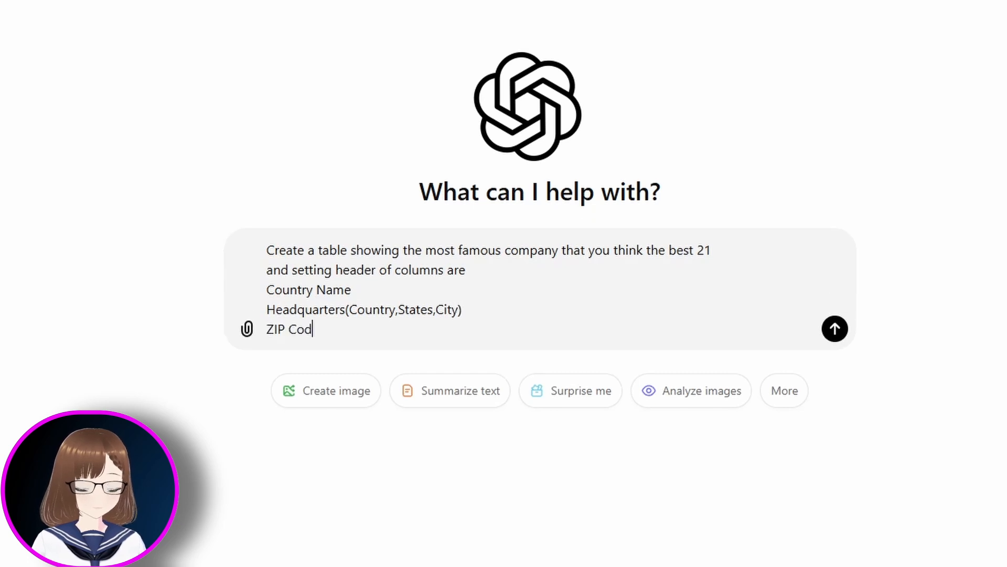
key(shift+Return)
text(Numb)
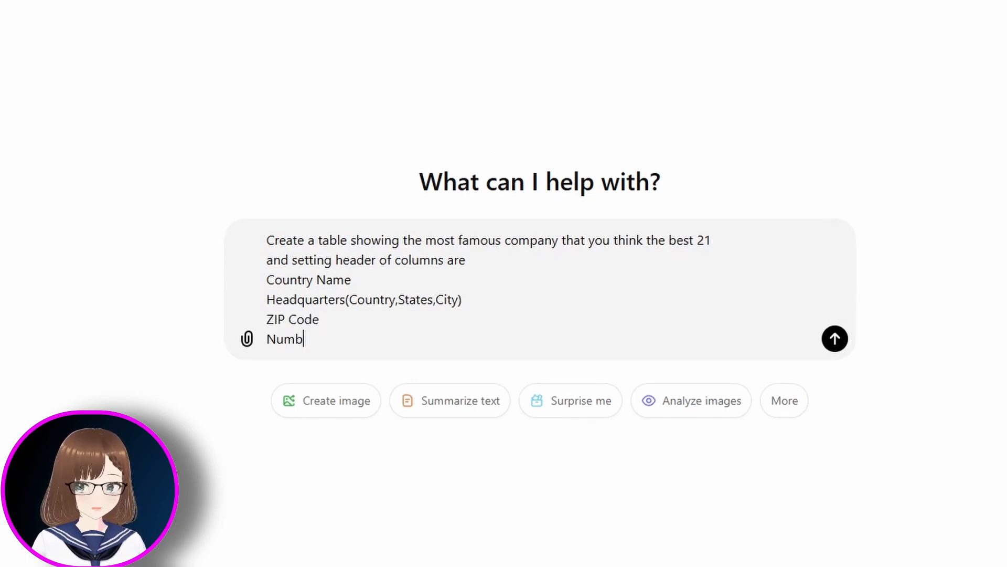
text(er of Employees)
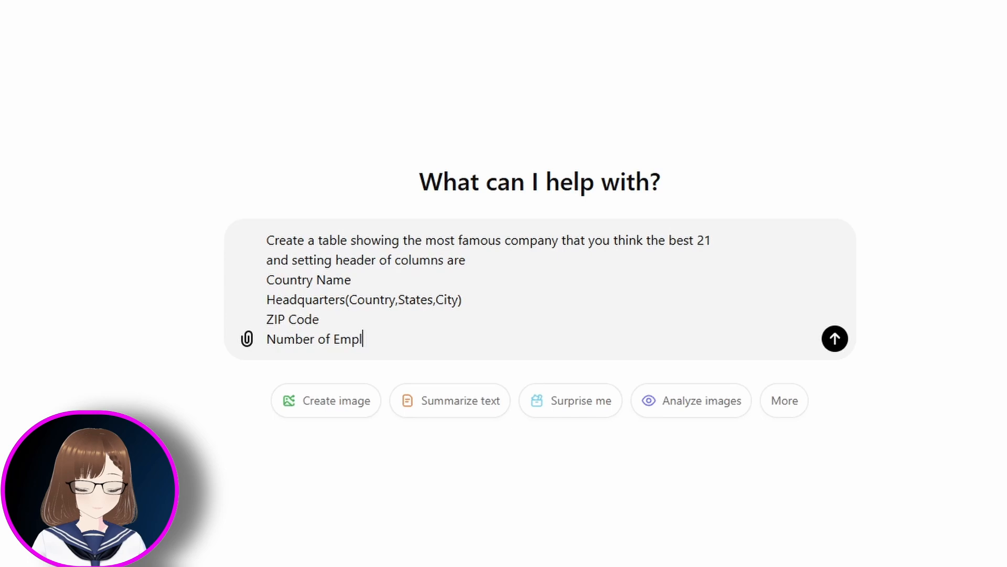
key(shift+Return)
text(Market Capi)
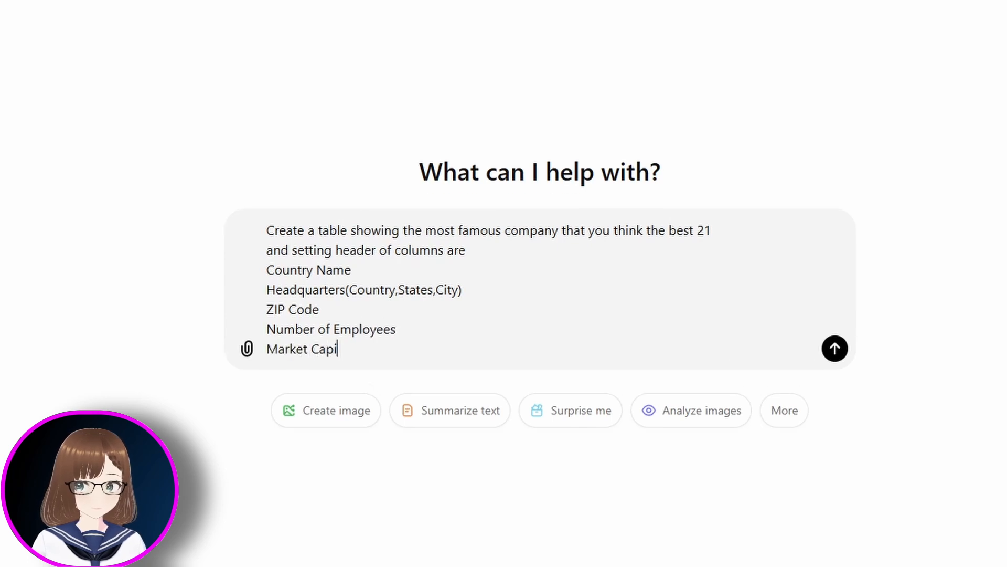
text(talization(USD)
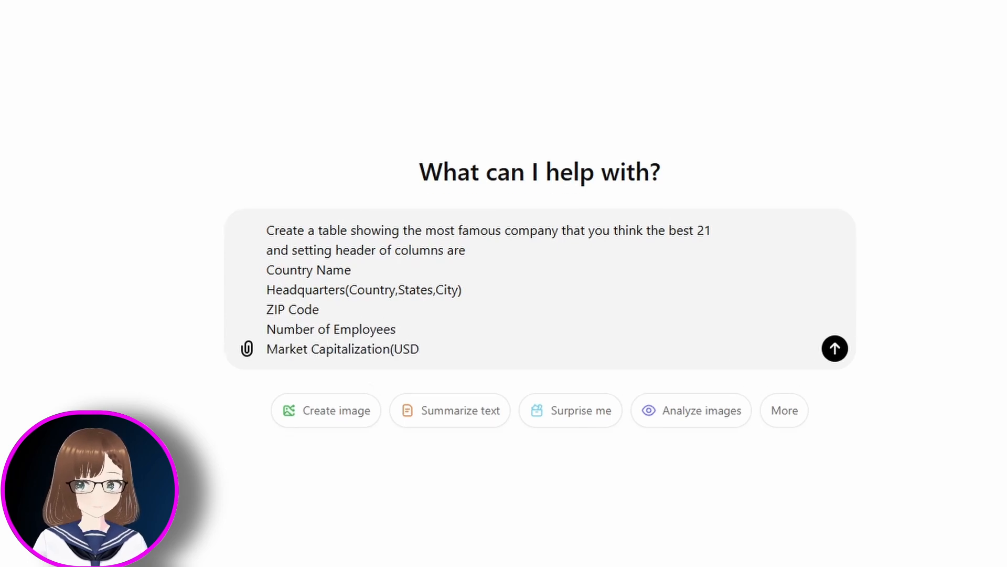
text(,approx.))
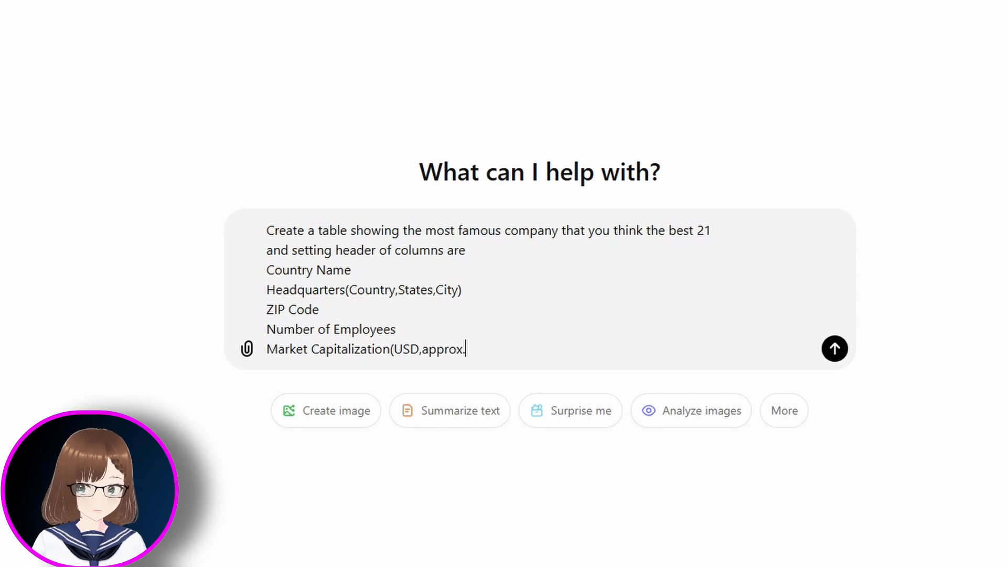
key(shift+Return)
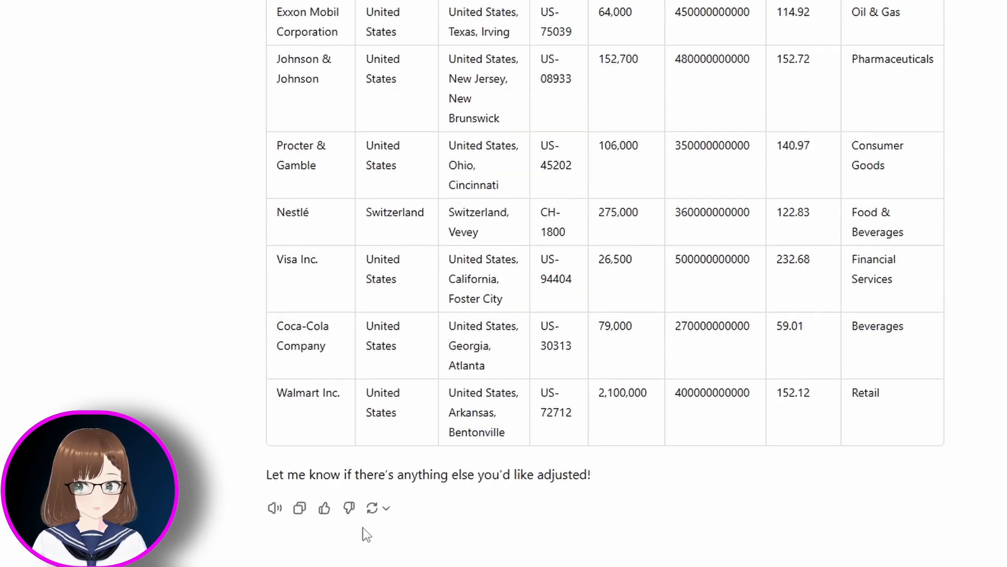
- Review the generated 21-company table and select all of it for copying
scroll(363, 527, up, 1)
scroll(363, 527, down, 5)
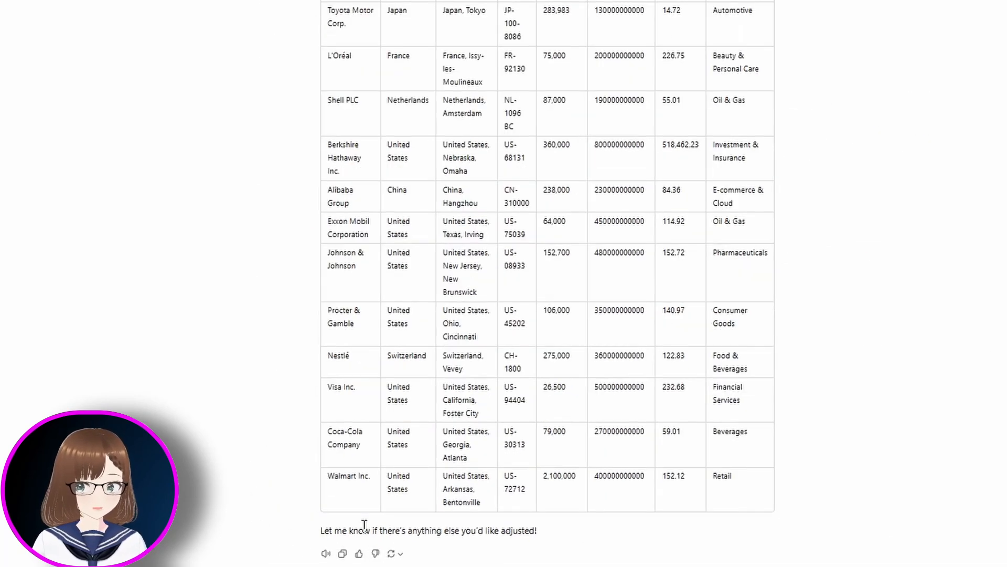
scroll(364, 525, down, 1)
scroll(777, 395, up, 1)
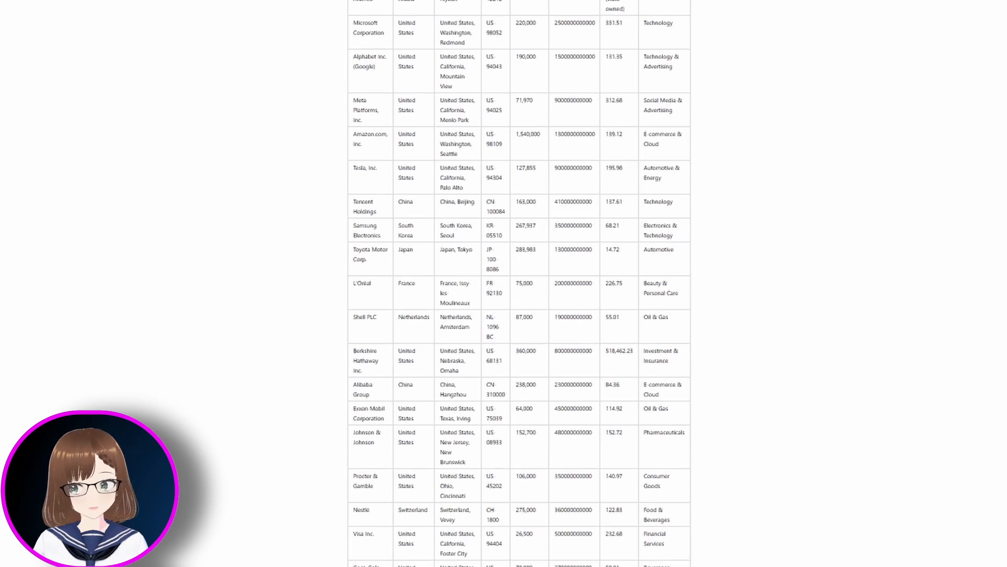
drag(351, 11, 672, 530)
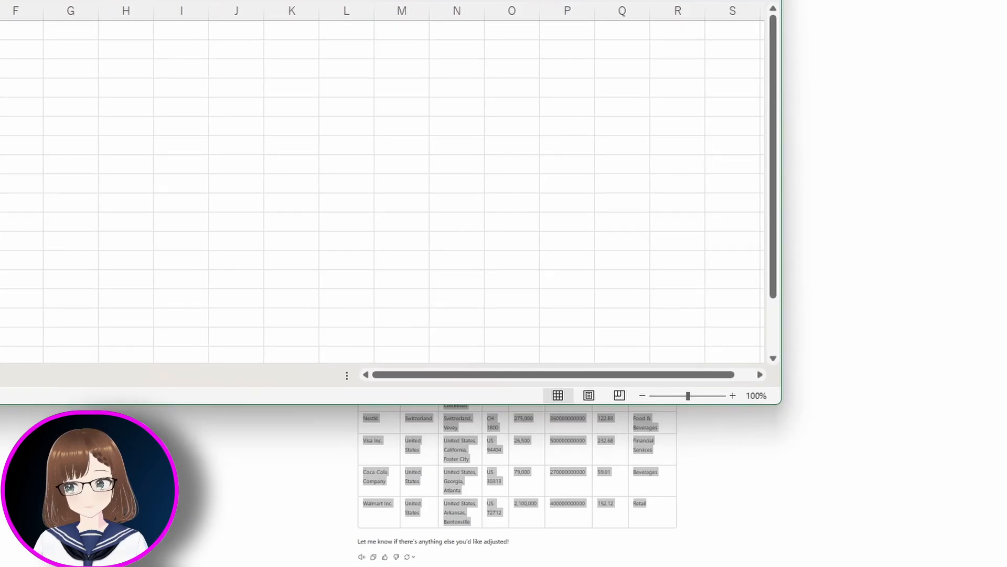
- Paste the copied company table into the blank Excel sheet starting at cell B2
key(super+Up)
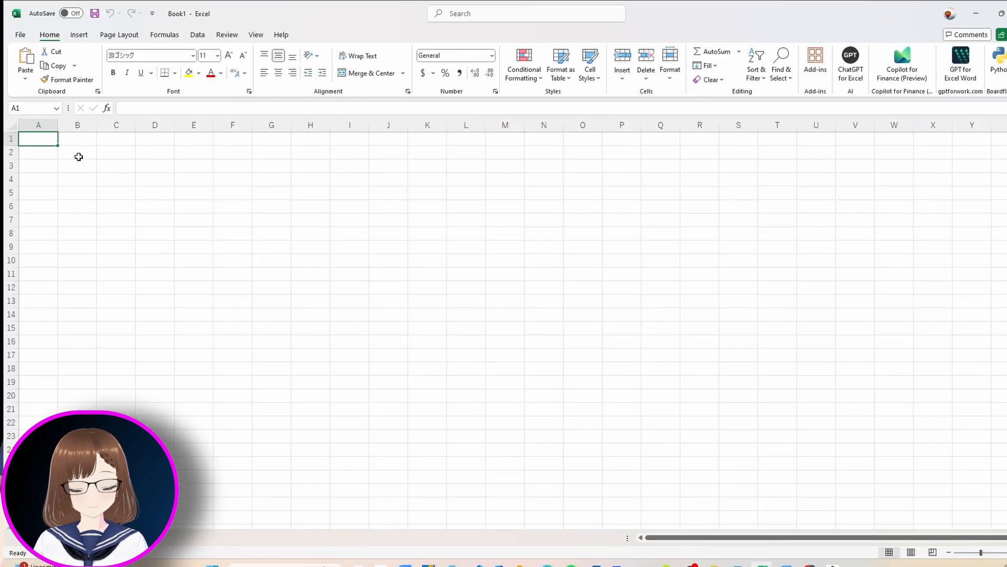
click(74, 151)
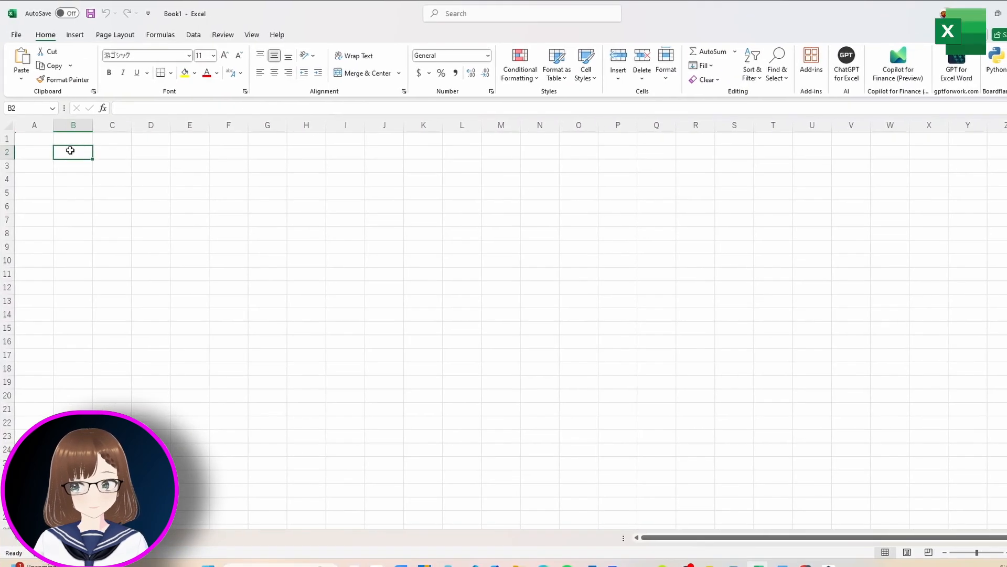
key(ctrl+v)
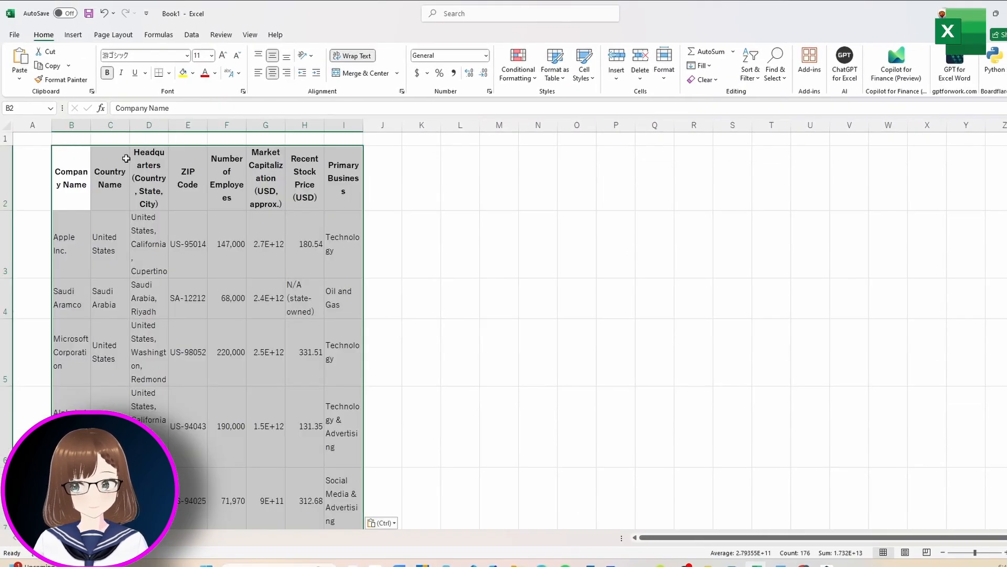
- Autofit and widen columns B through I so headers and values read fully
drag(84, 125, 363, 125)
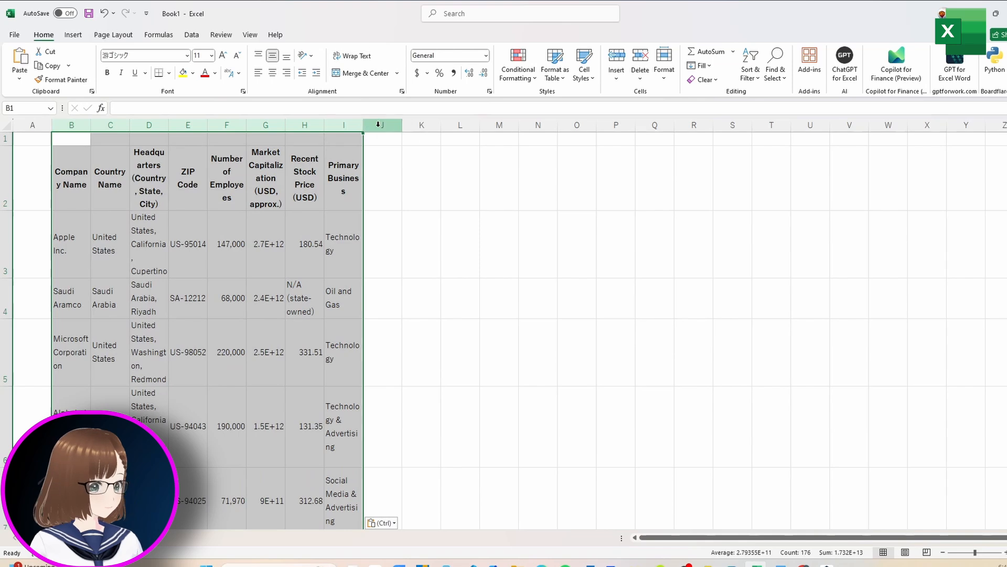
double_click(363, 124)
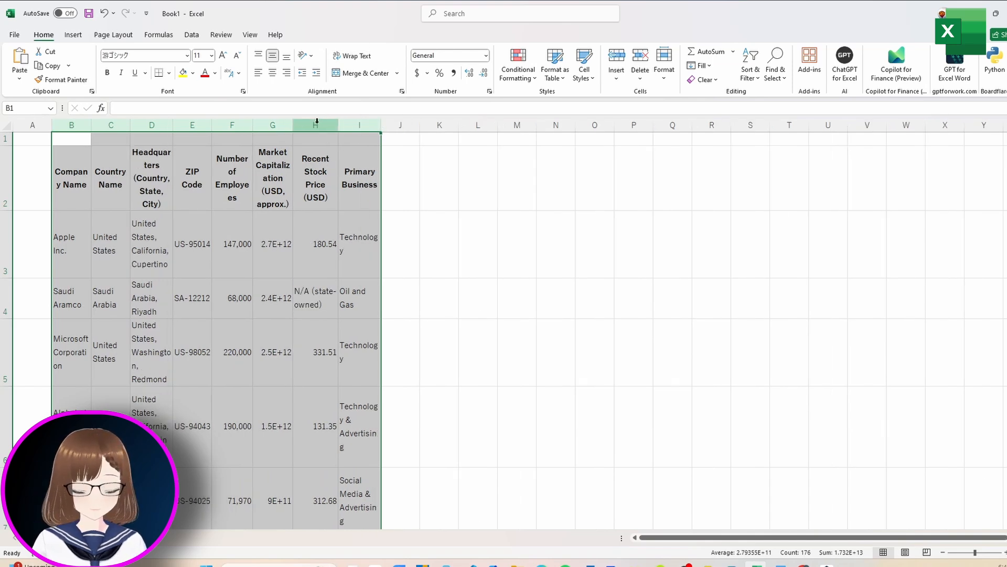
drag(293, 125, 362, 123)
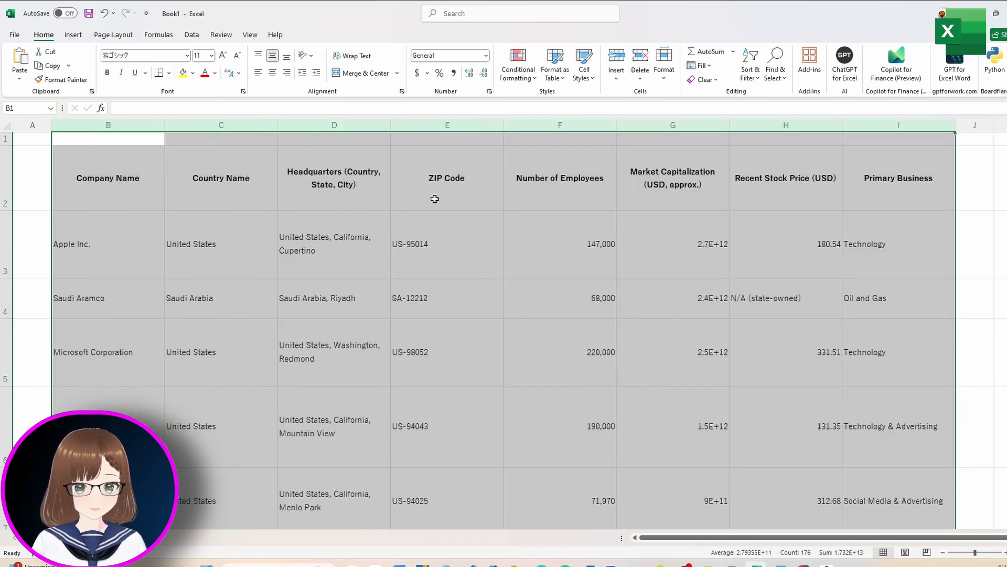
click(671, 256)
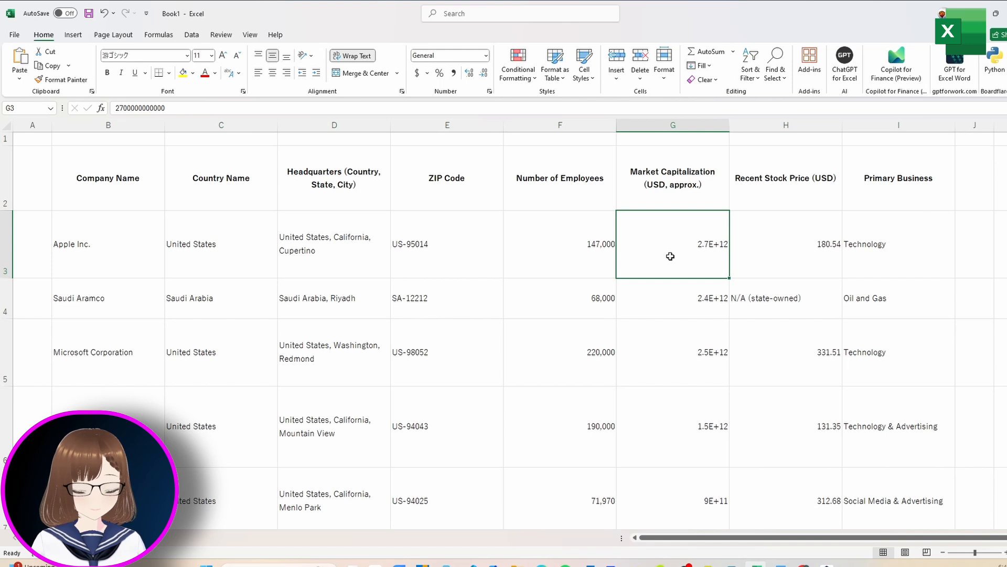
- Format Market Capitalization cells G3:G23 as Number with two decimals
key(ctrl+shift+Down)
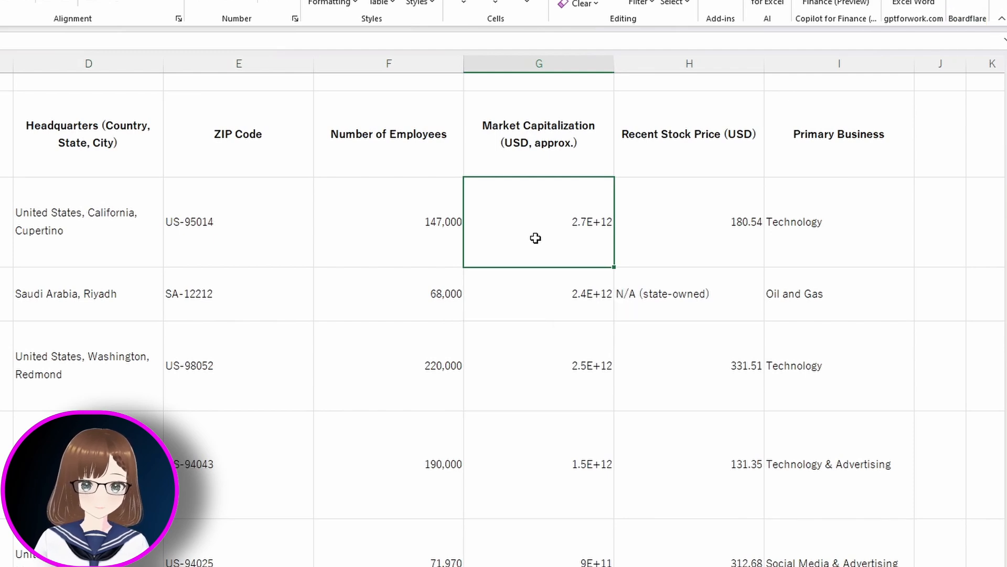
key(ctrl+1)
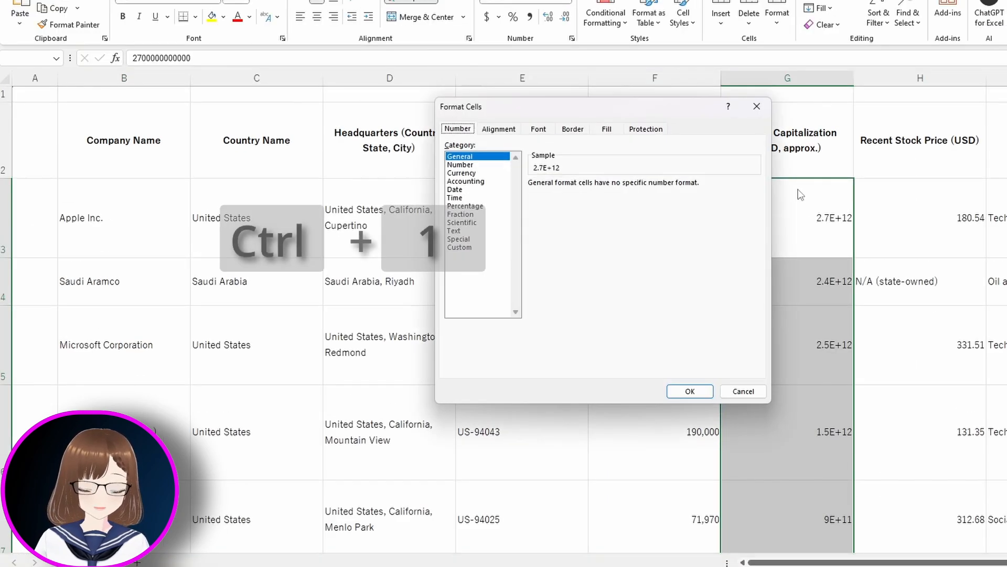
click(460, 165)
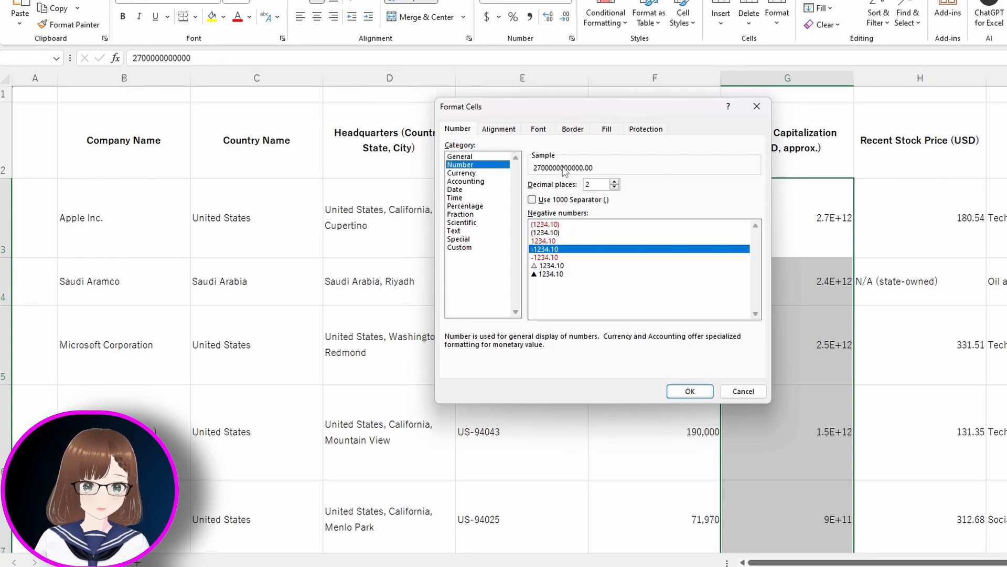
click(691, 391)
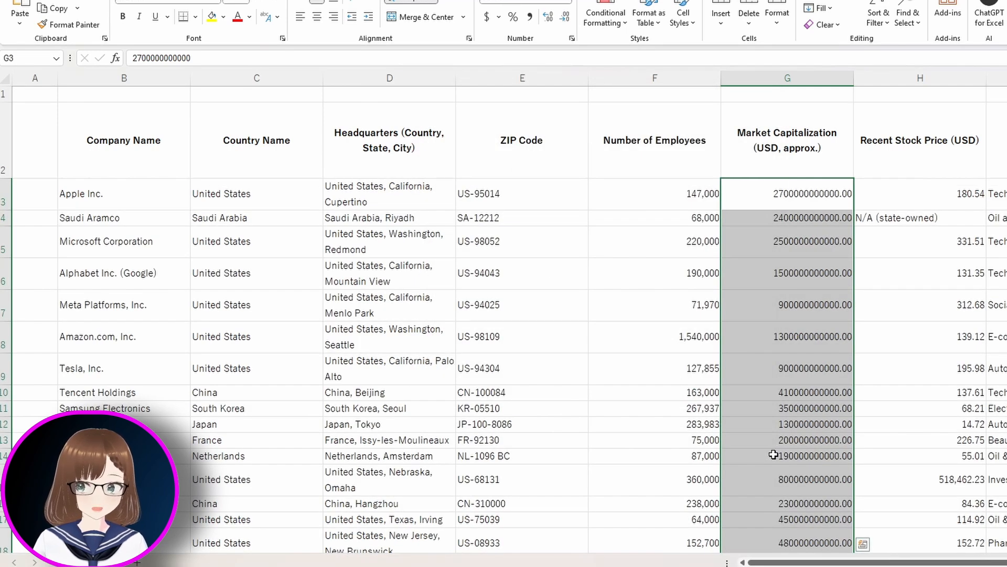
scroll(773, 454, down, 1)
scroll(773, 454, up, 1)
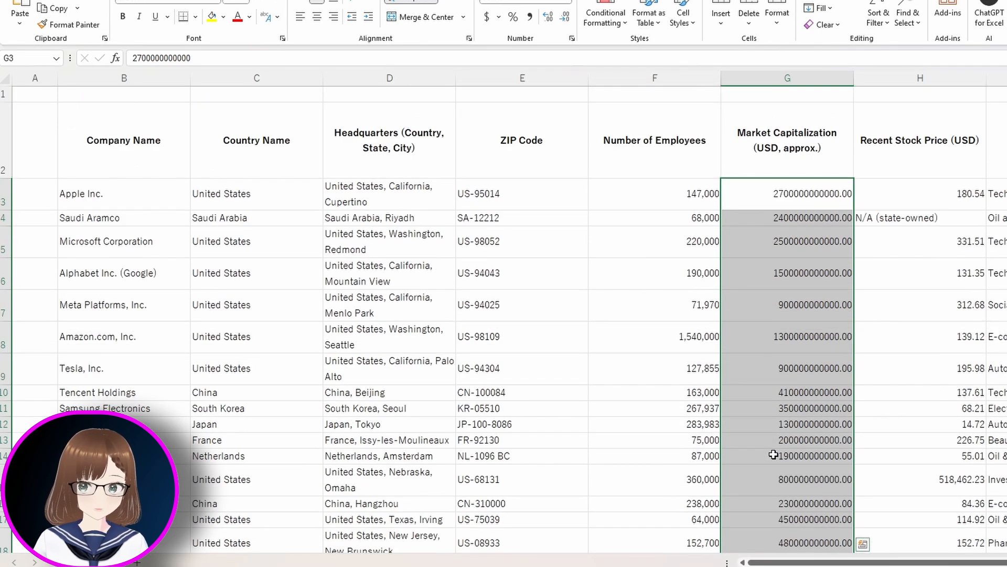
- Convert the whole company data region into a table with a header row
click(350, 346)
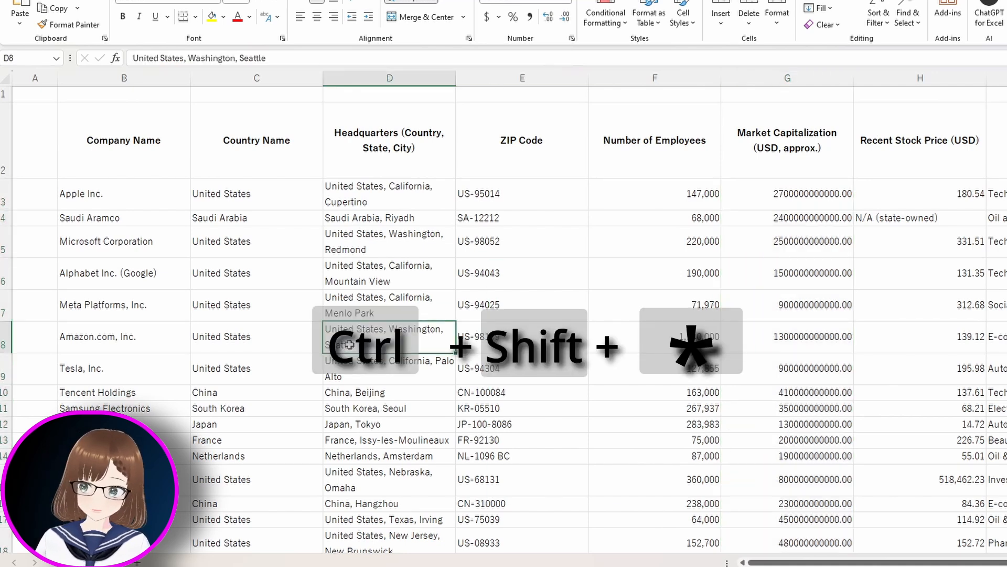
key(ctrl+shift+asterisk)
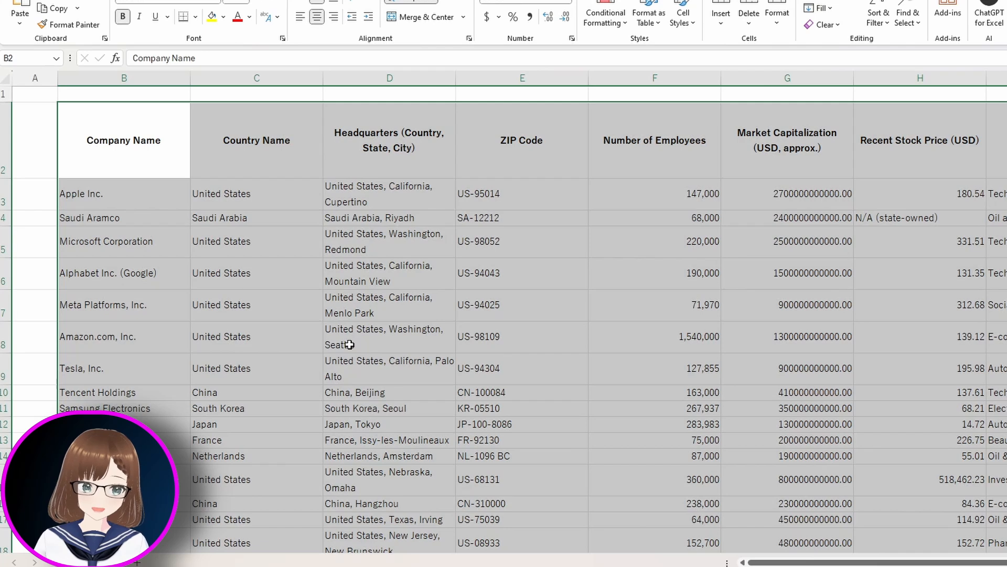
key(ctrl+t)
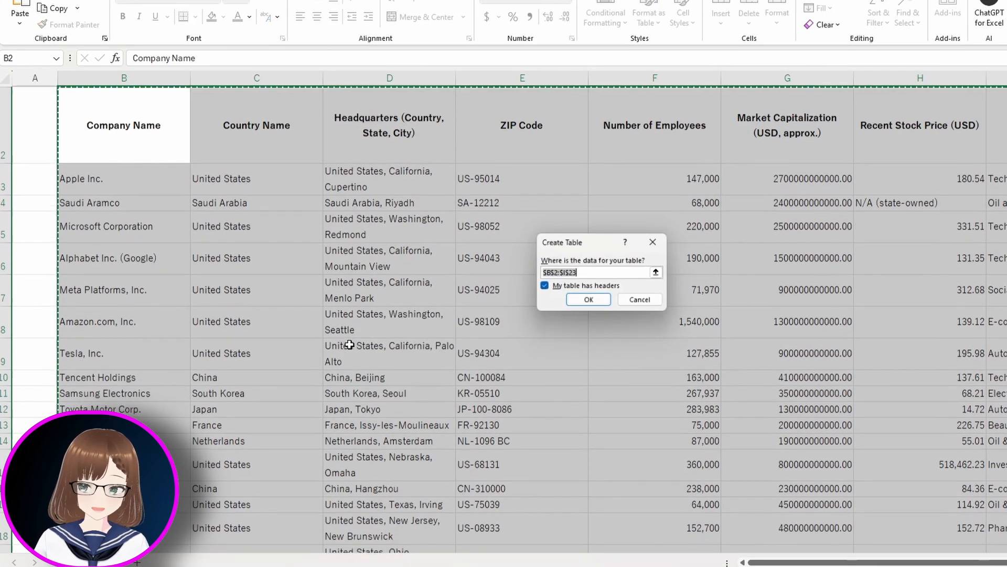
click(590, 302)
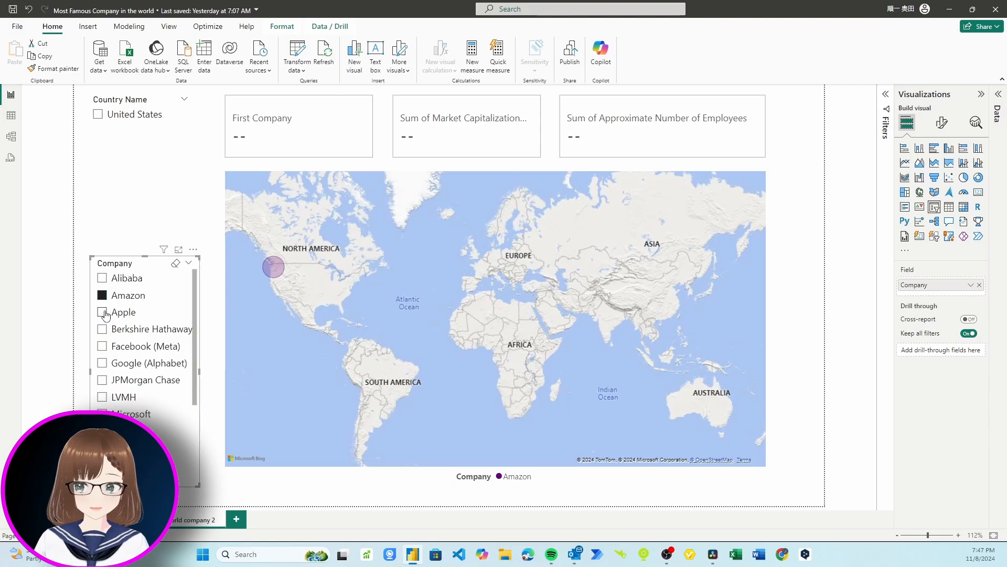
- Filter the map by Apple and Facebook (Meta) in the Company slicer, then clear it and select the map
click(102, 312)
click(102, 346)
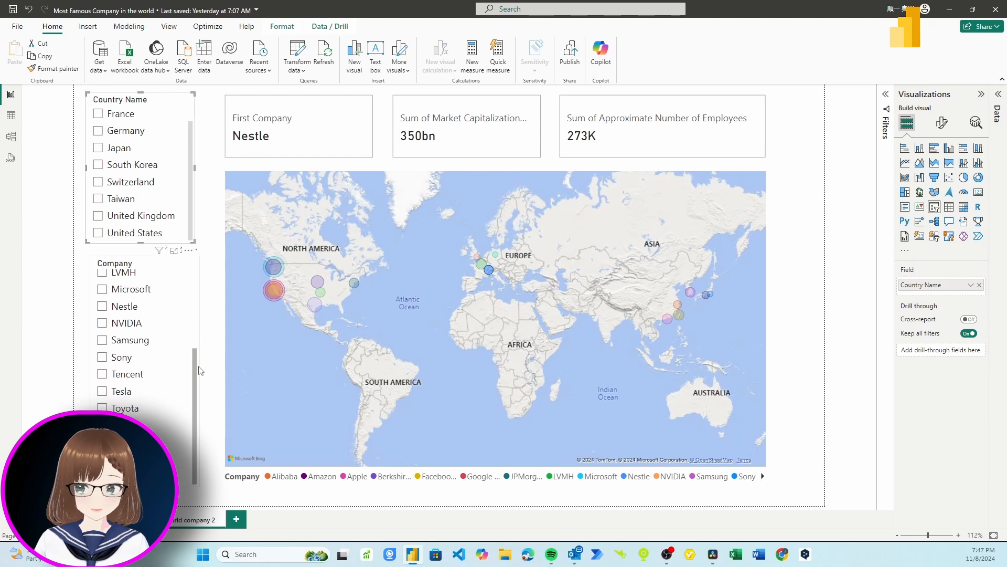
scroll(198, 341, up, 5)
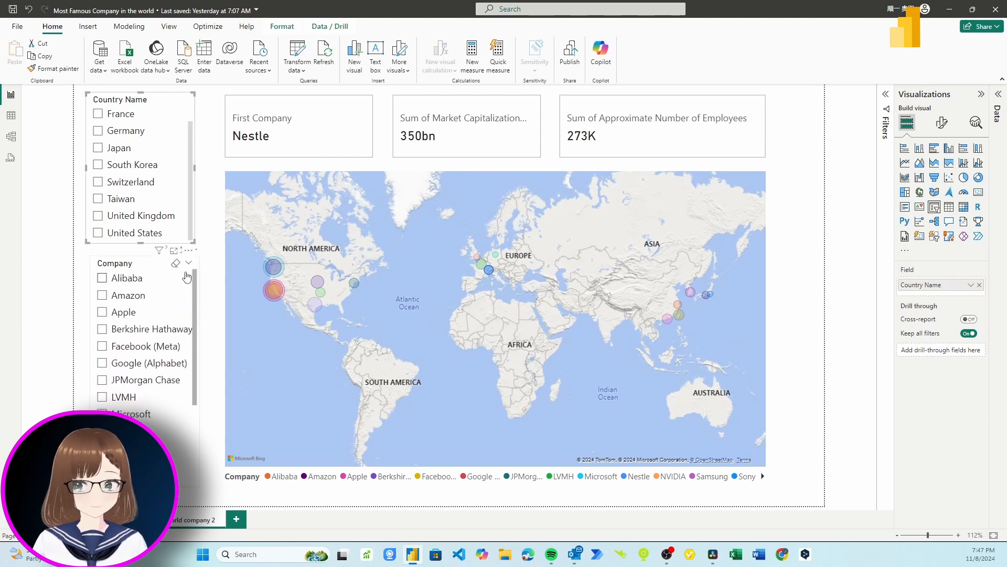
click(187, 277)
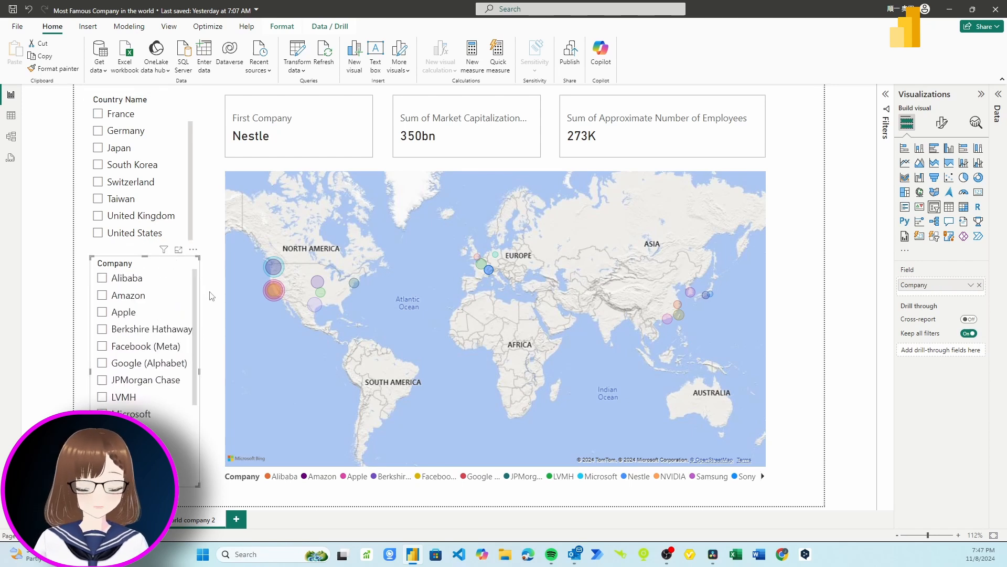
click(108, 317)
click(109, 317)
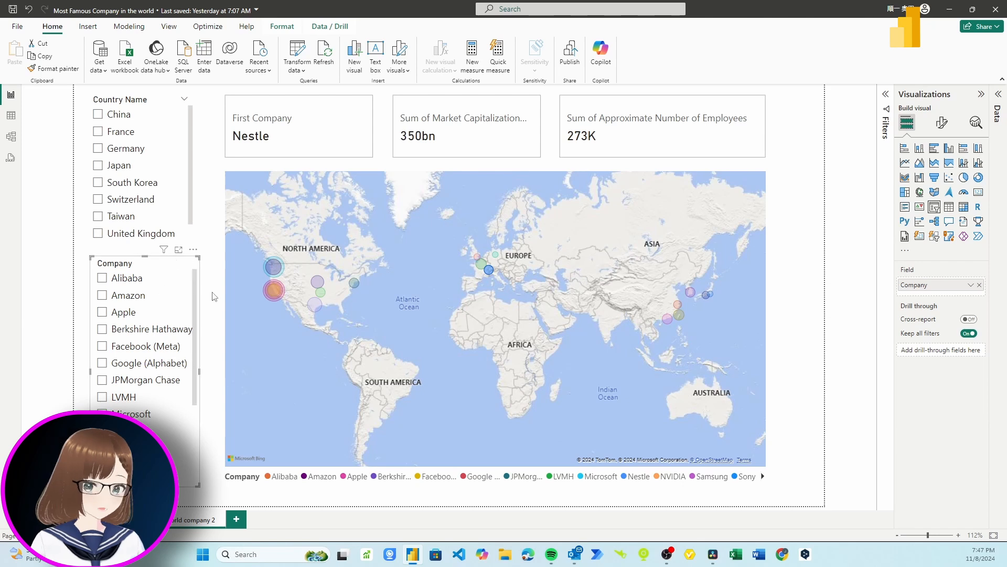
click(270, 316)
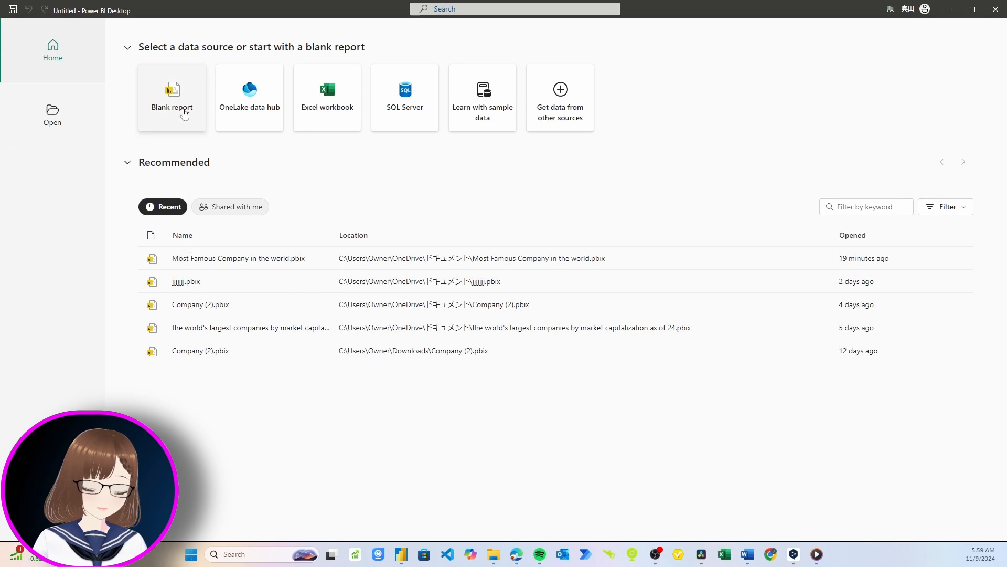
- Create a blank report from the Power BI start screen
click(184, 113)
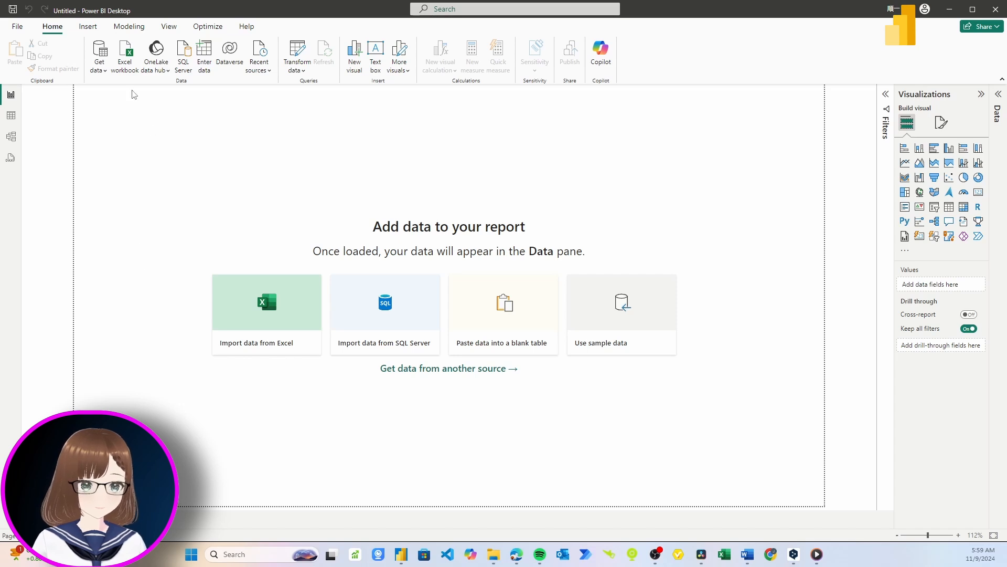
- Load Table3 from Fomous Company in the world.xlsx and expand its fields in the data pane
click(127, 72)
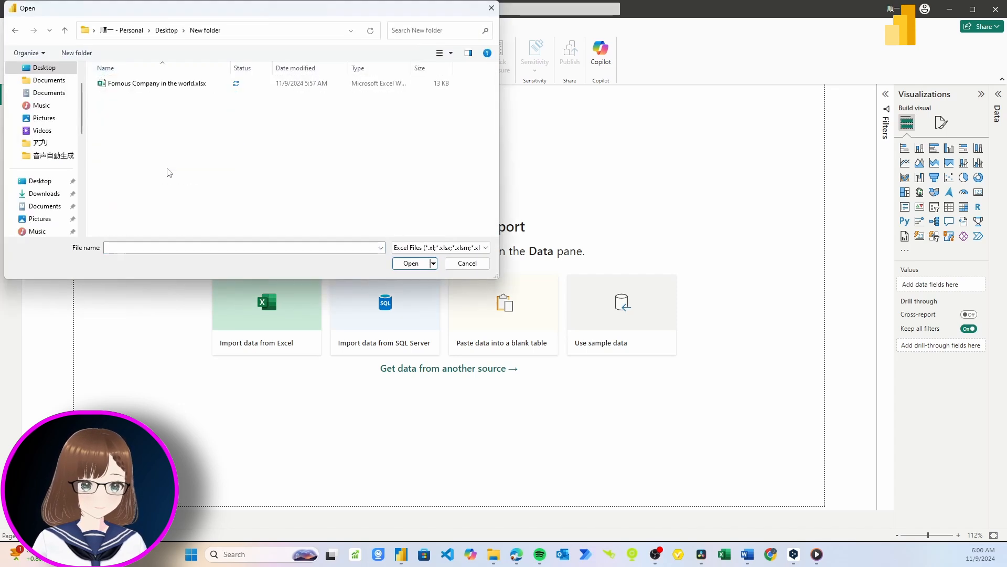
click(150, 87)
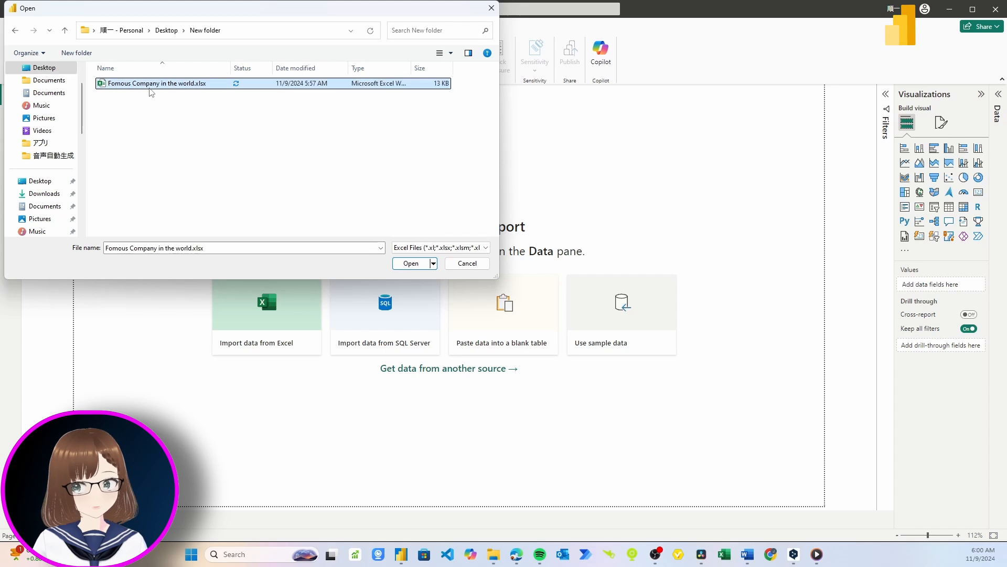
click(406, 268)
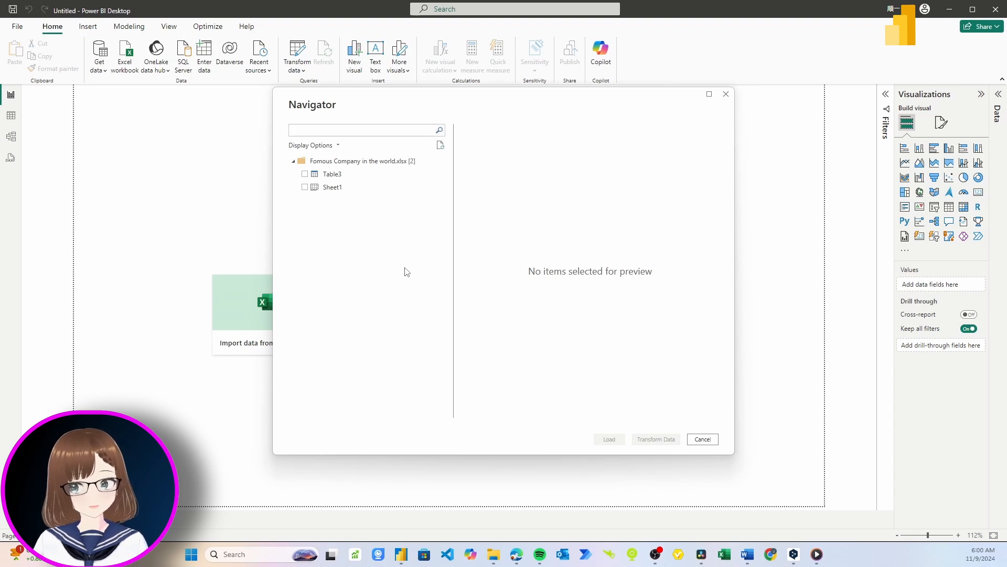
click(305, 174)
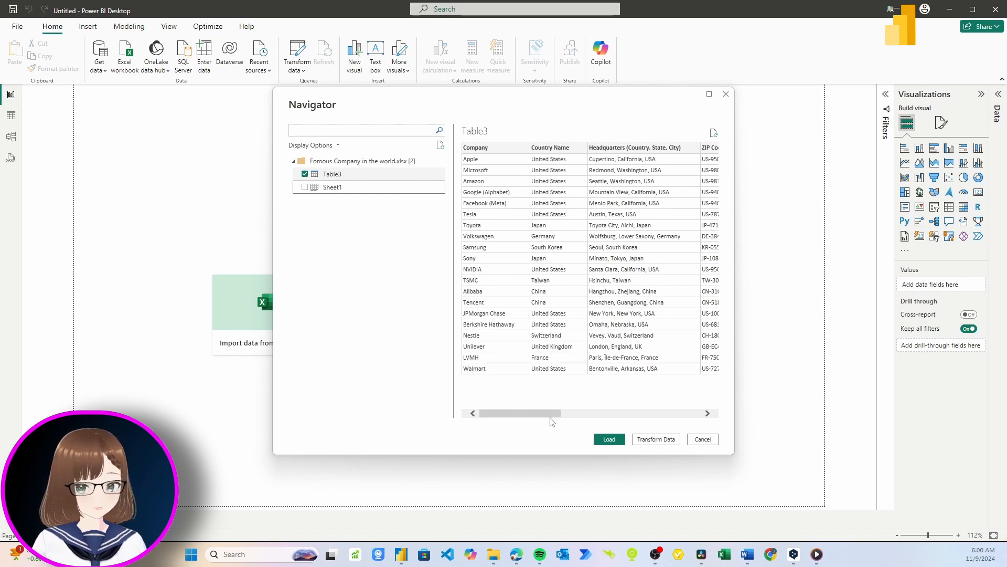
drag(551, 420, 646, 424)
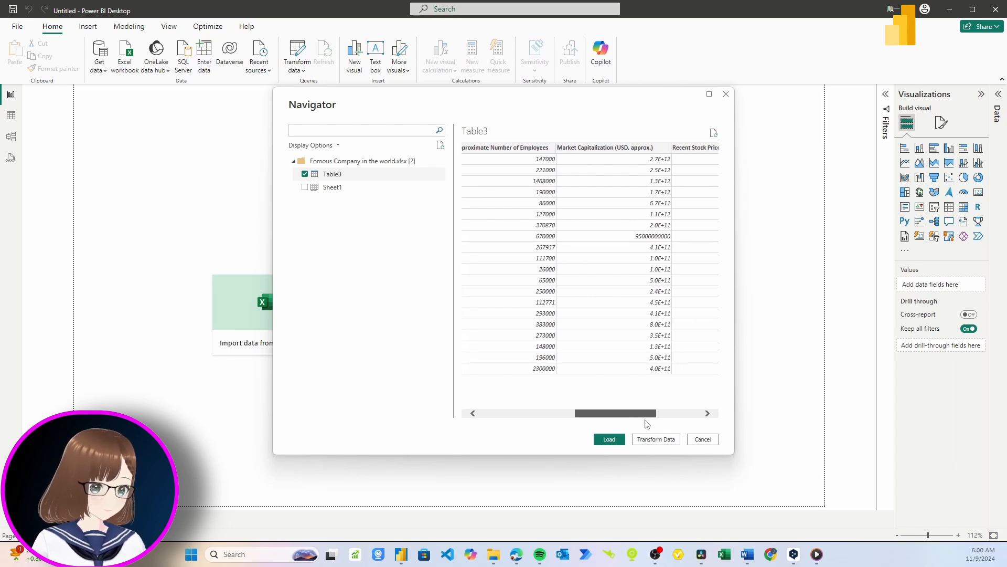
drag(646, 424, 535, 422)
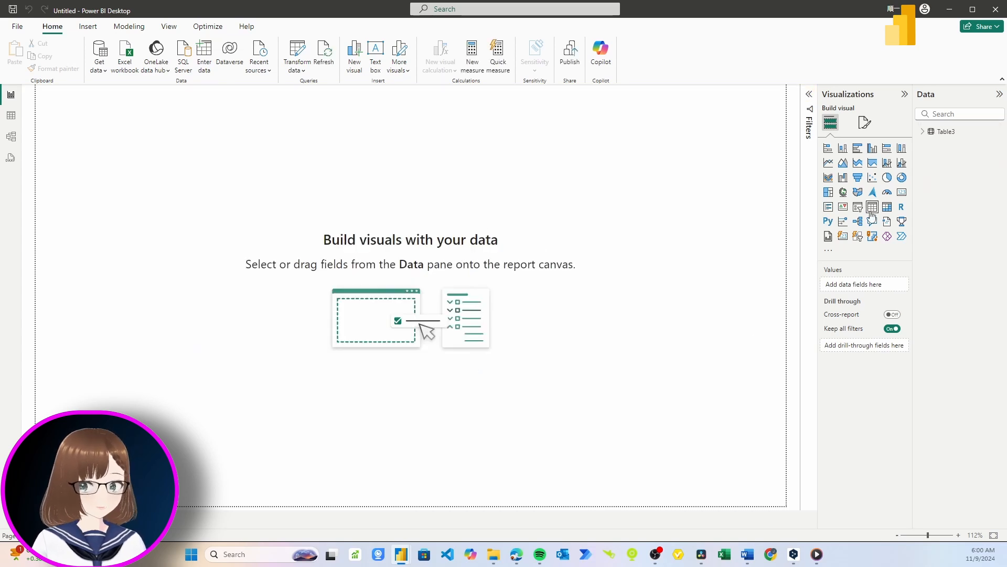
click(926, 133)
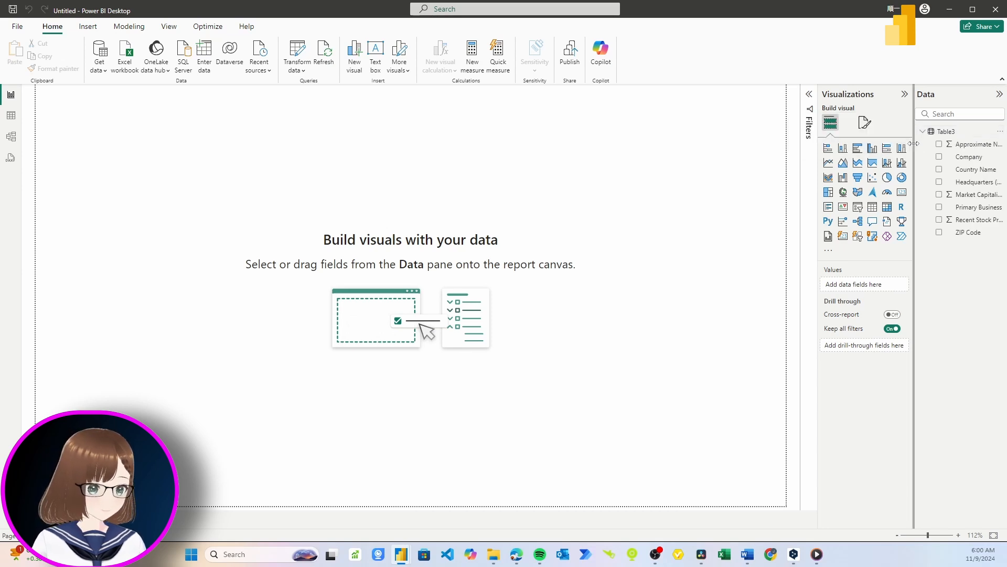
mouse_move(914, 147)
mouse_down()
mouse_move(886, 146)
mouse_move(905, 144)
mouse_up()
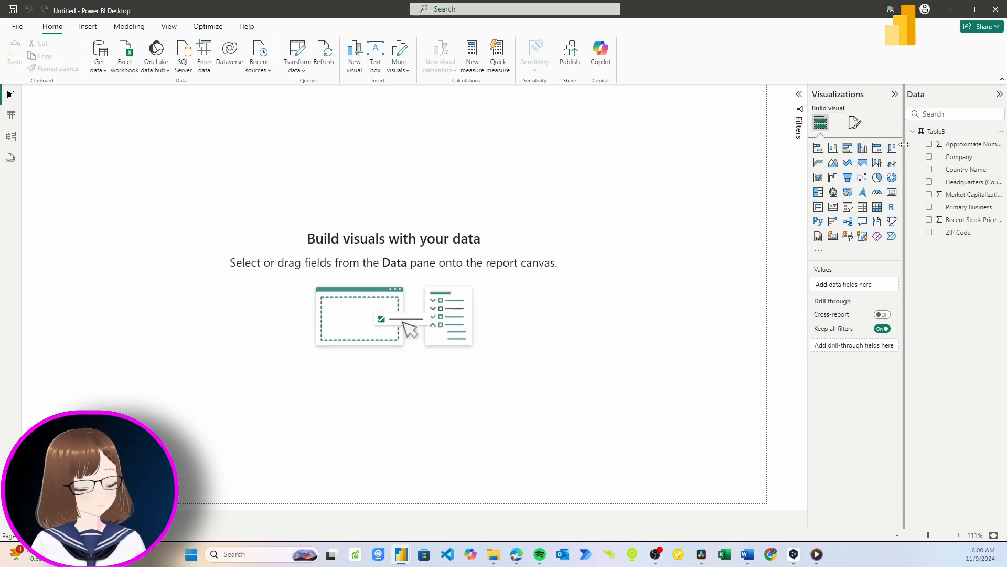
- In Table view, set the ZIP Code column's data category to Place
click(800, 118)
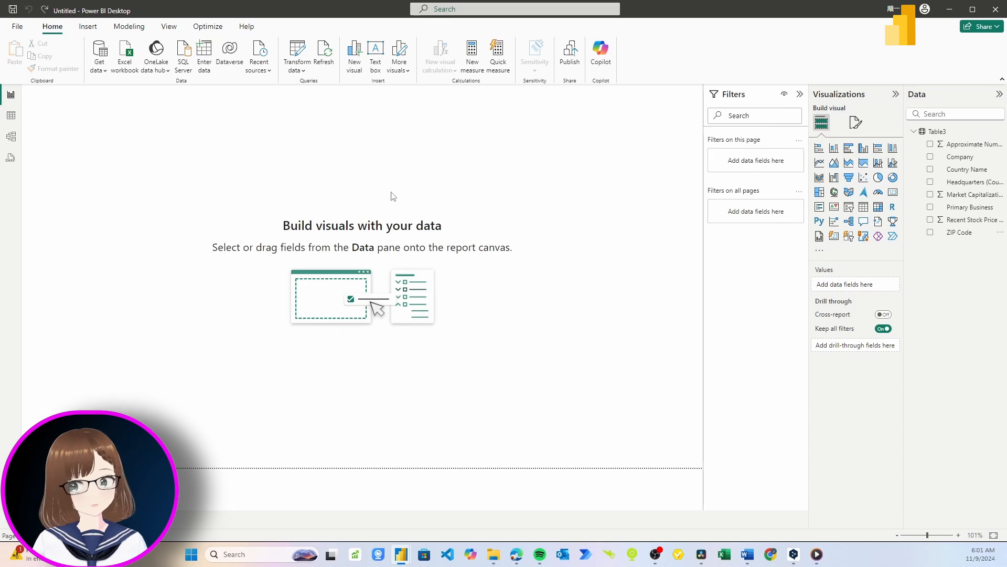
click(11, 118)
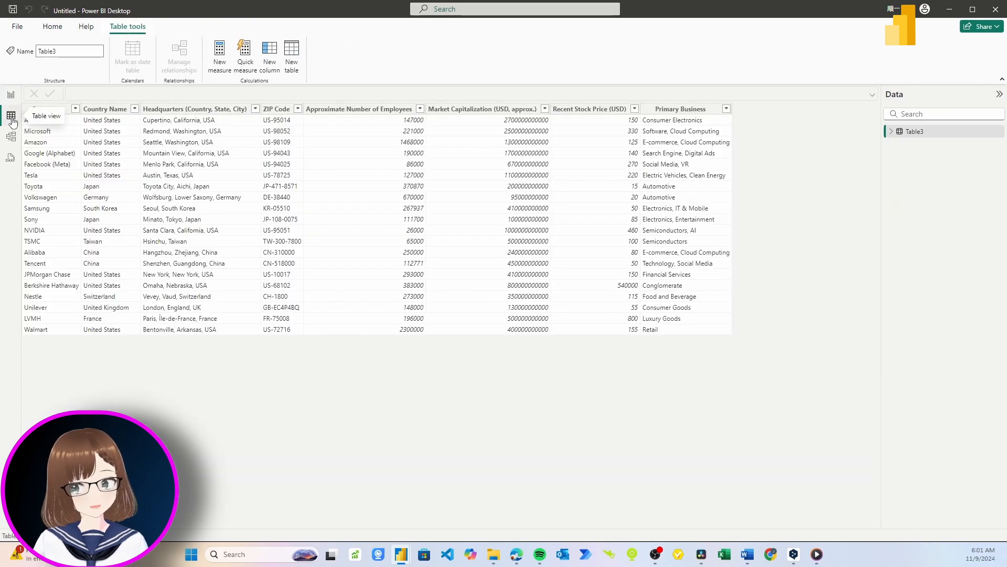
click(275, 111)
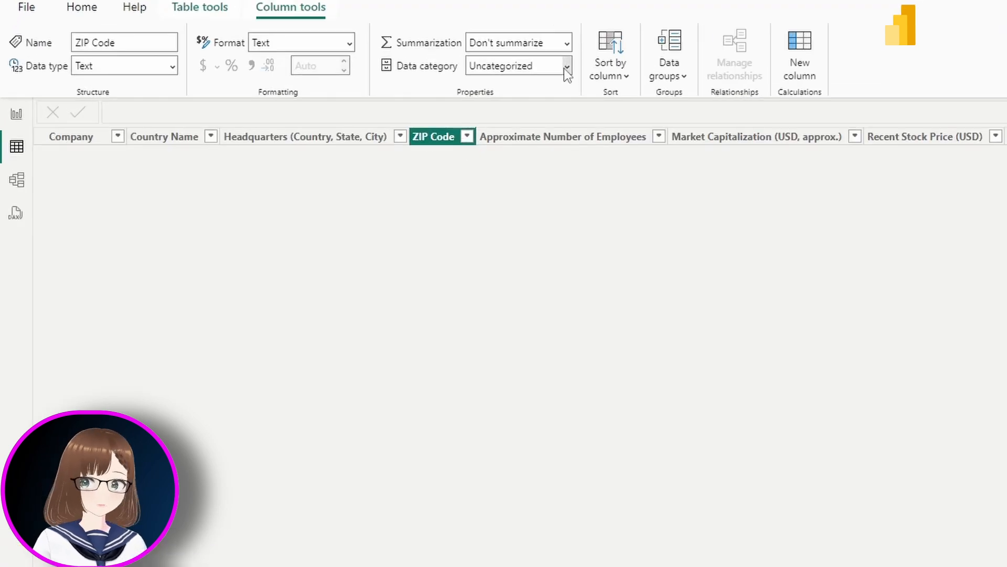
click(566, 68)
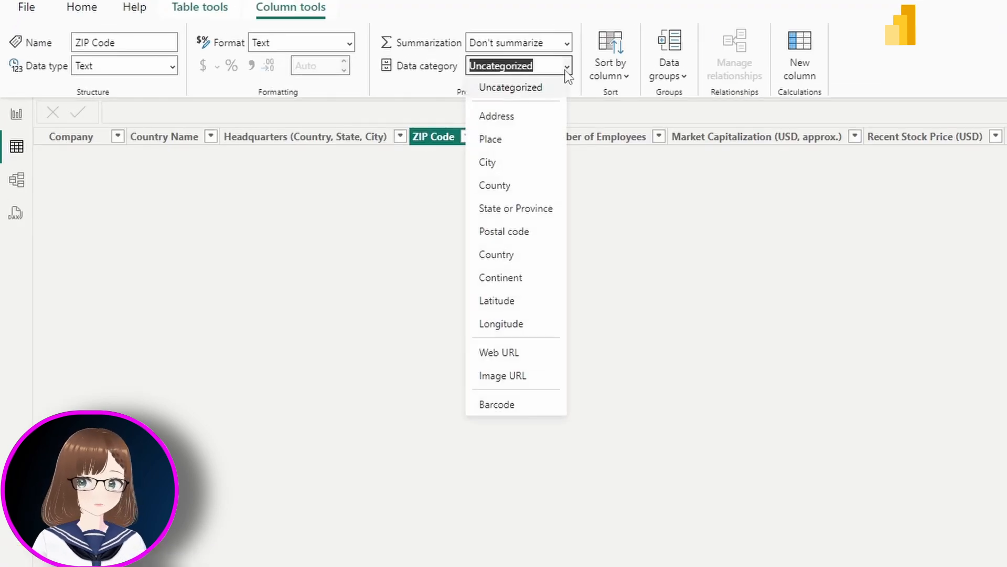
click(554, 155)
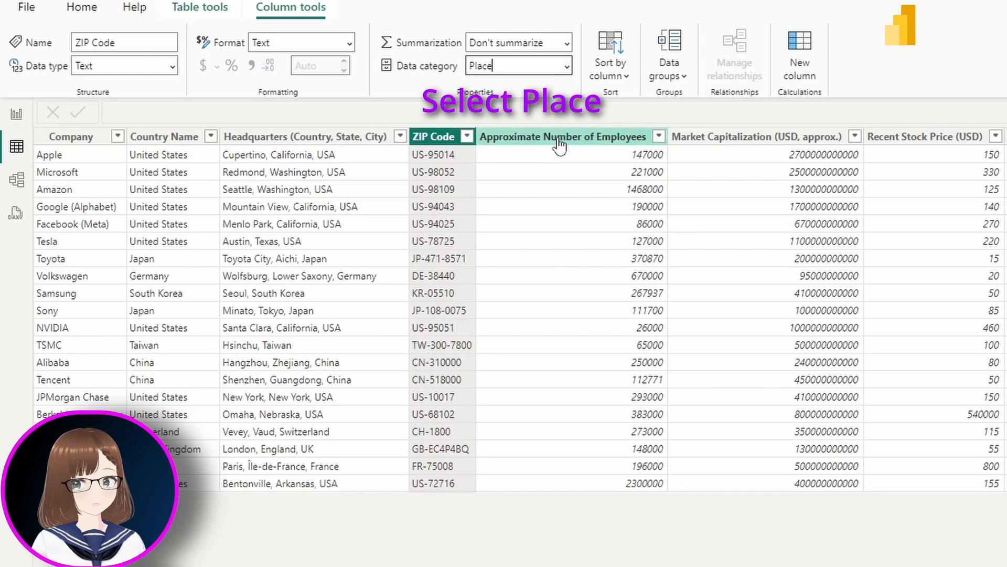
click(559, 137)
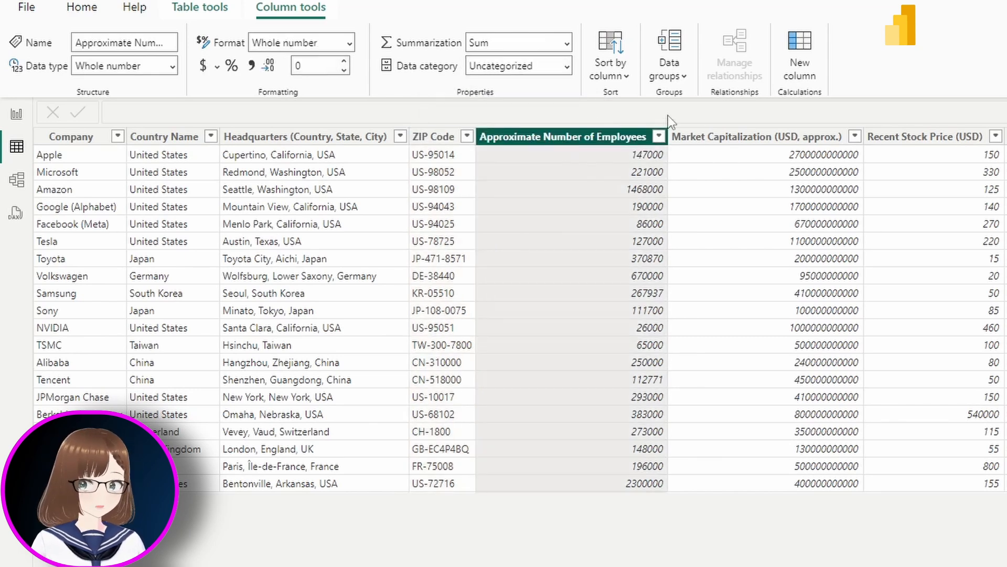
- Add thousands separators to Market Capitalization and Approximate Number of Employees, then go back to Report view
click(705, 138)
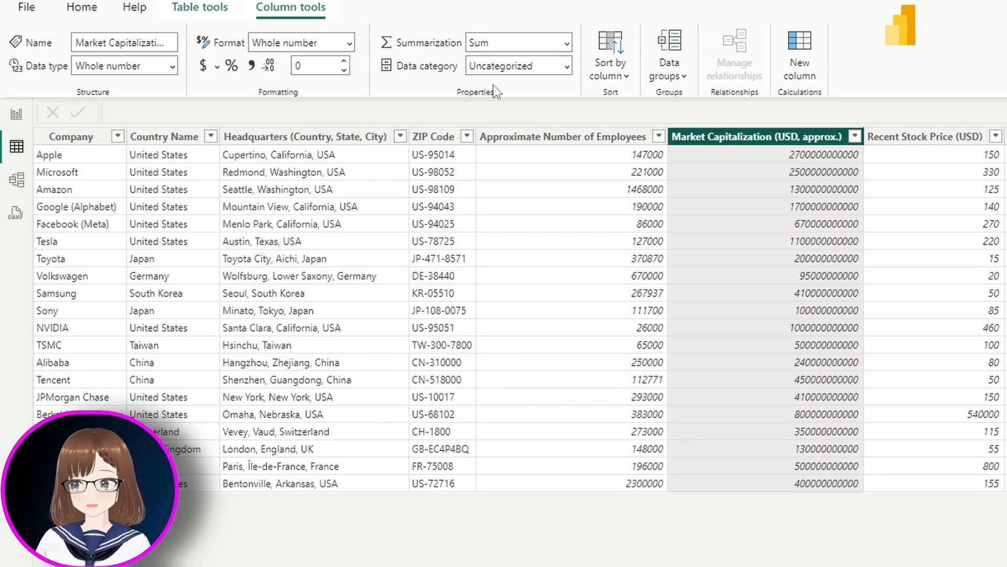
click(254, 68)
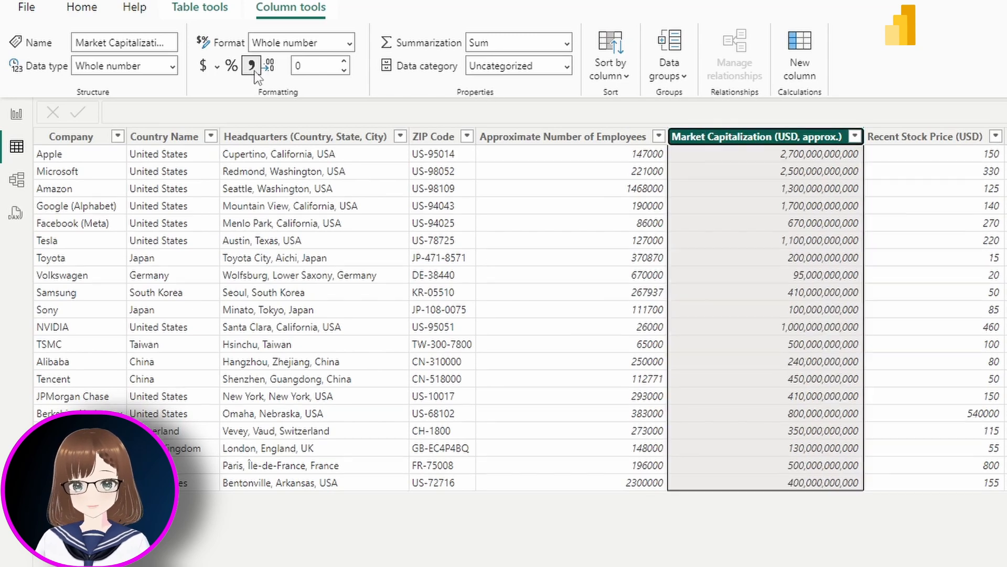
click(511, 140)
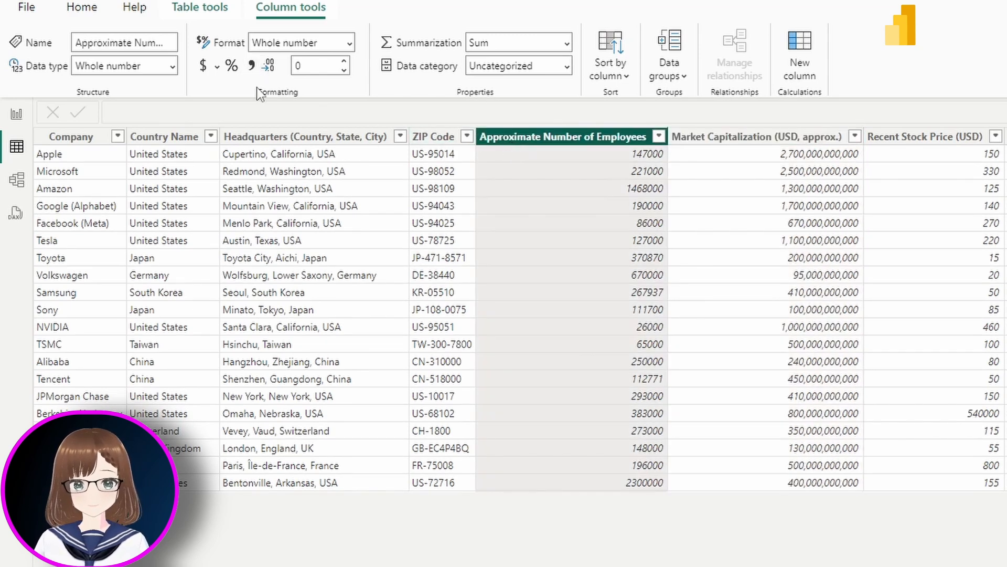
click(252, 66)
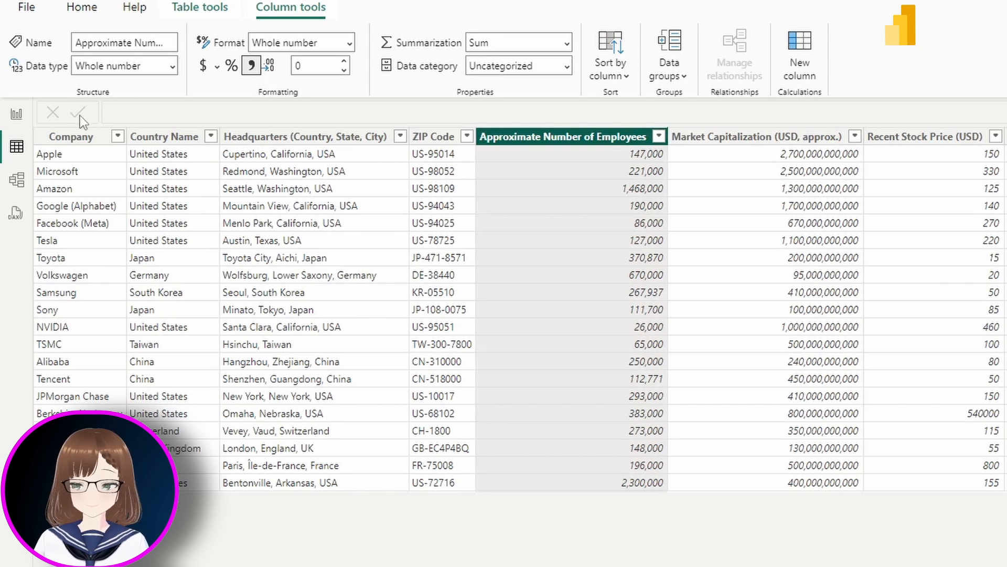
click(17, 117)
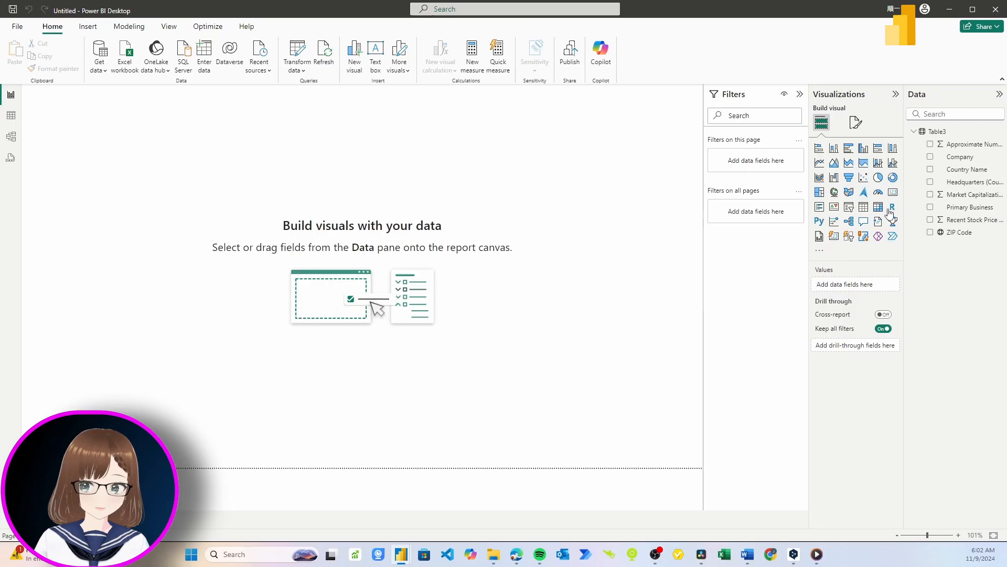
- Add a table visual with Company, Country Name and ZIP Code columns
click(866, 211)
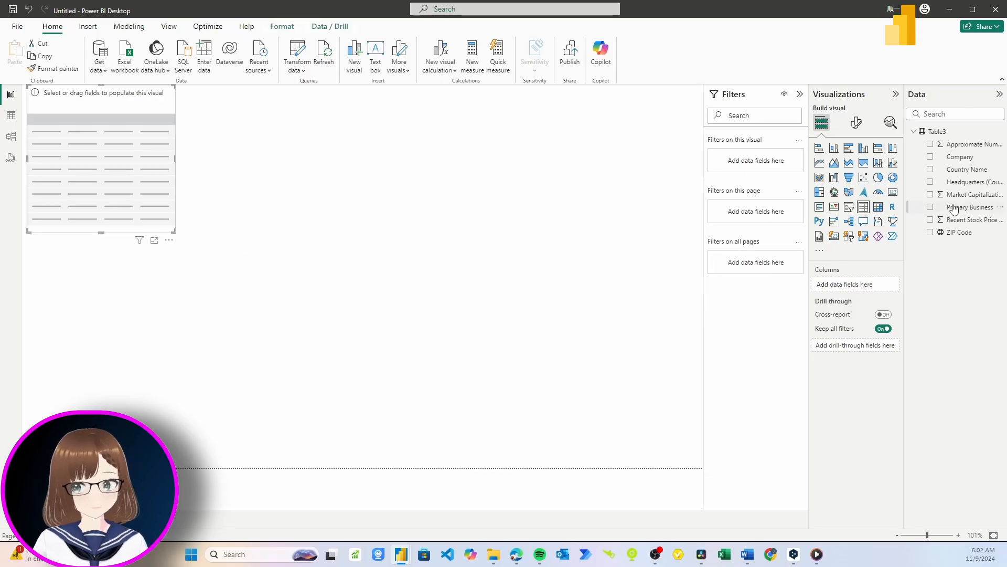
drag(941, 163, 860, 284)
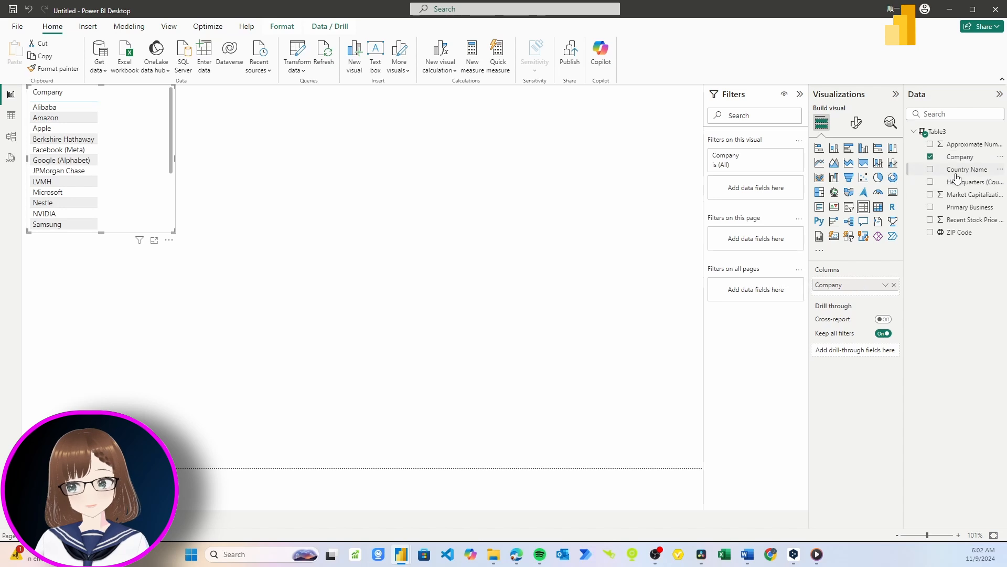
drag(956, 177, 871, 296)
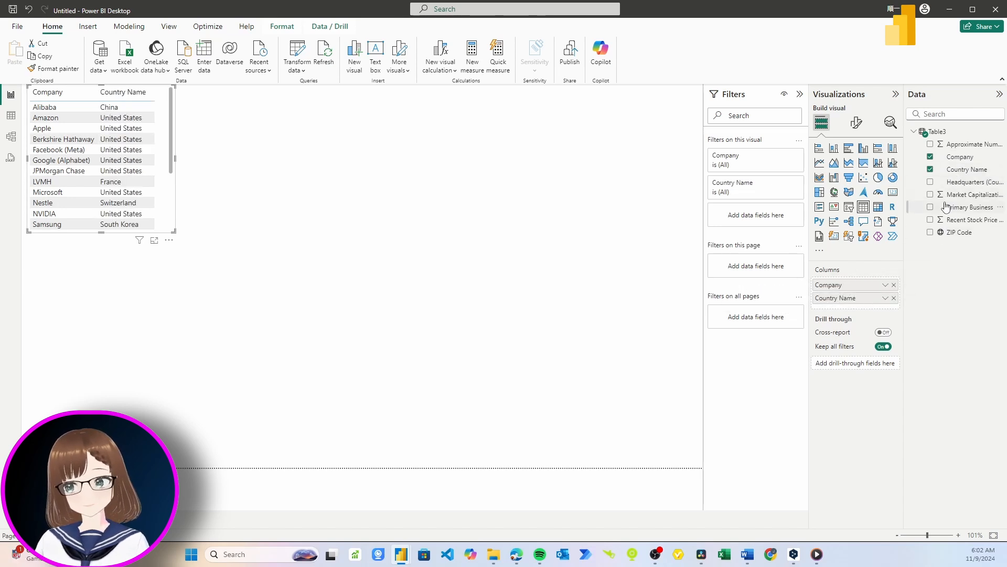
drag(949, 234, 843, 307)
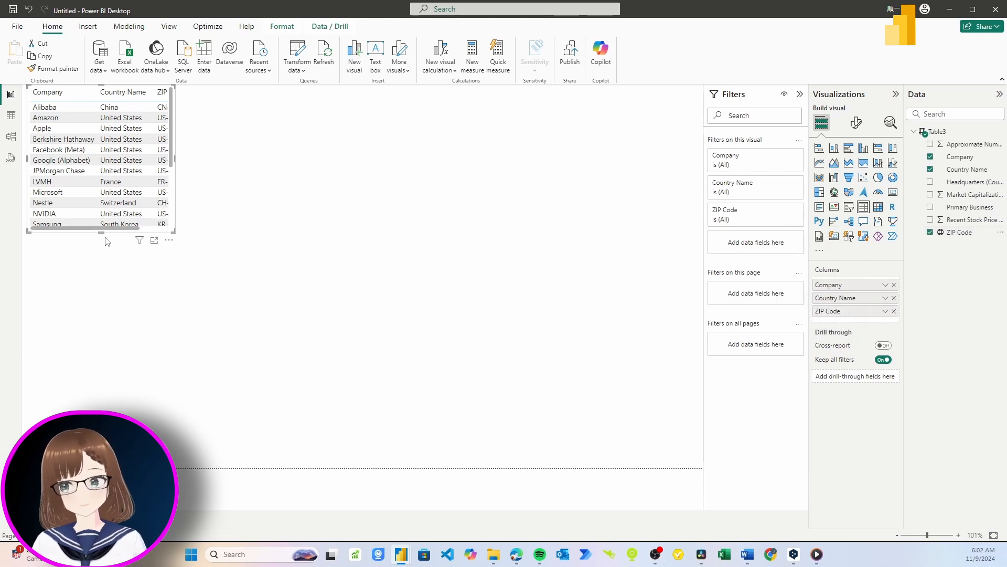
- Enlarge the table to show all companies and full ZIP codes, and add an empty map mid-page
drag(101, 233, 99, 331)
drag(175, 209, 225, 208)
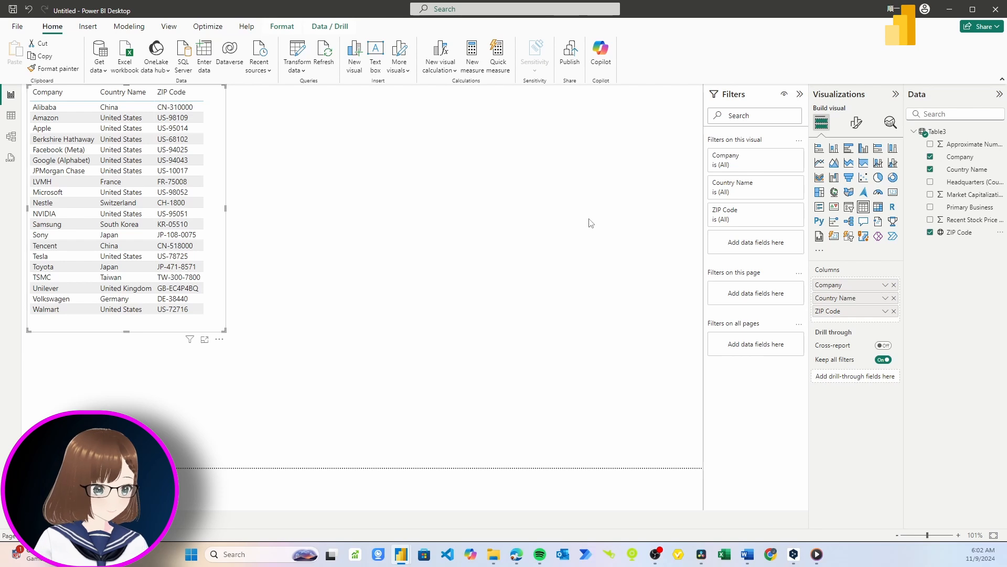
click(834, 192)
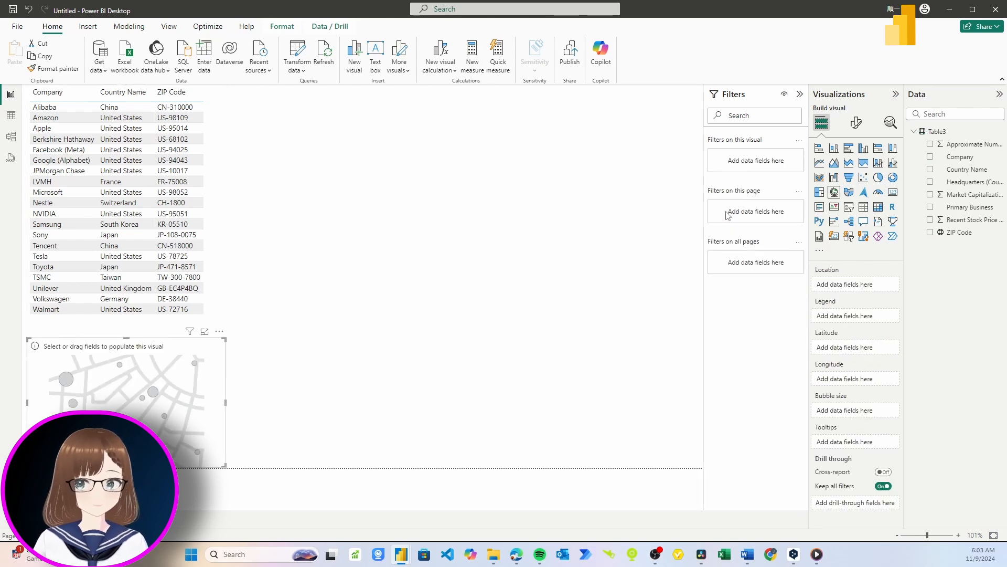
drag(55, 369, 300, 313)
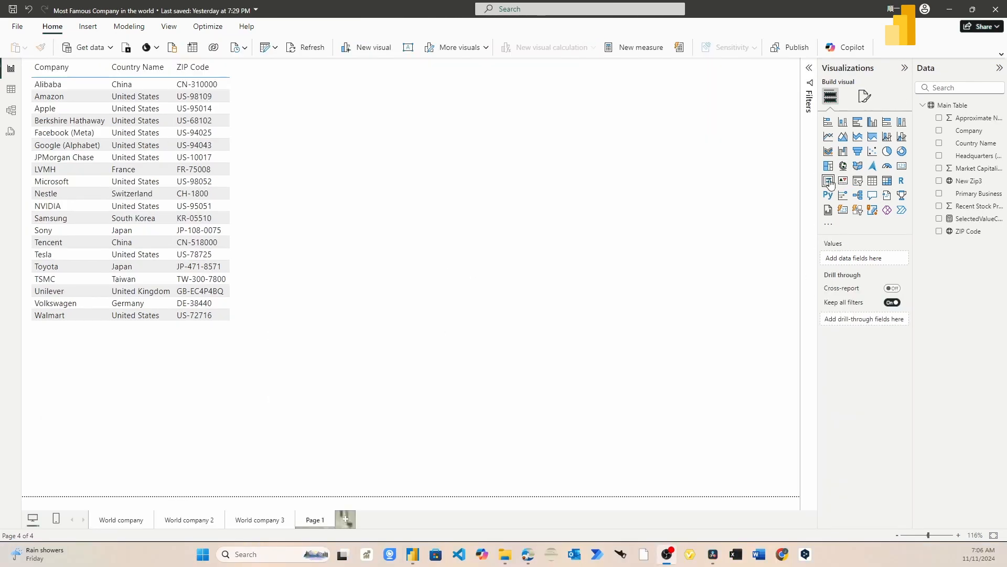
- Insert a map visual to the right of the table and enlarge it to fill the page
click(843, 166)
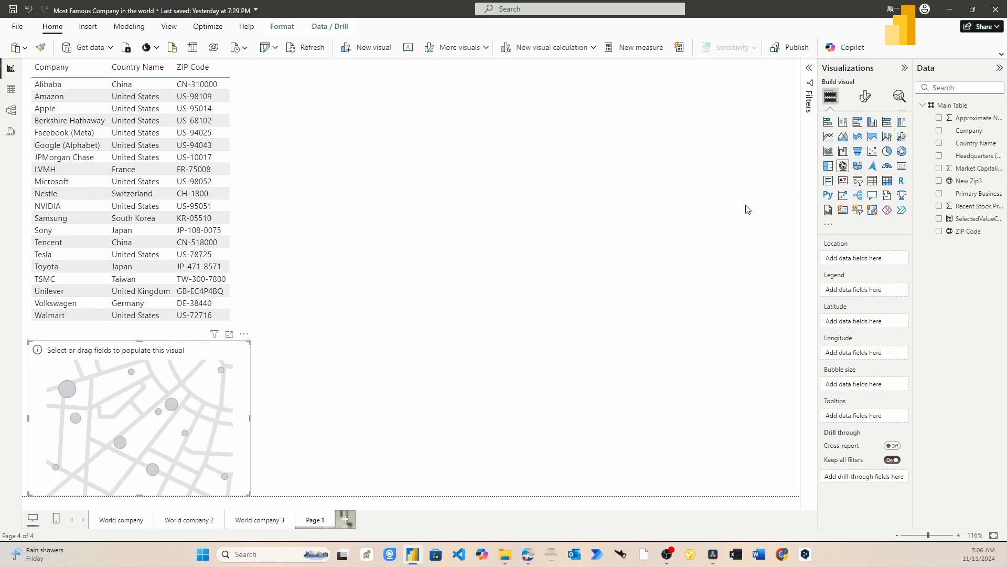
drag(178, 467, 391, 193)
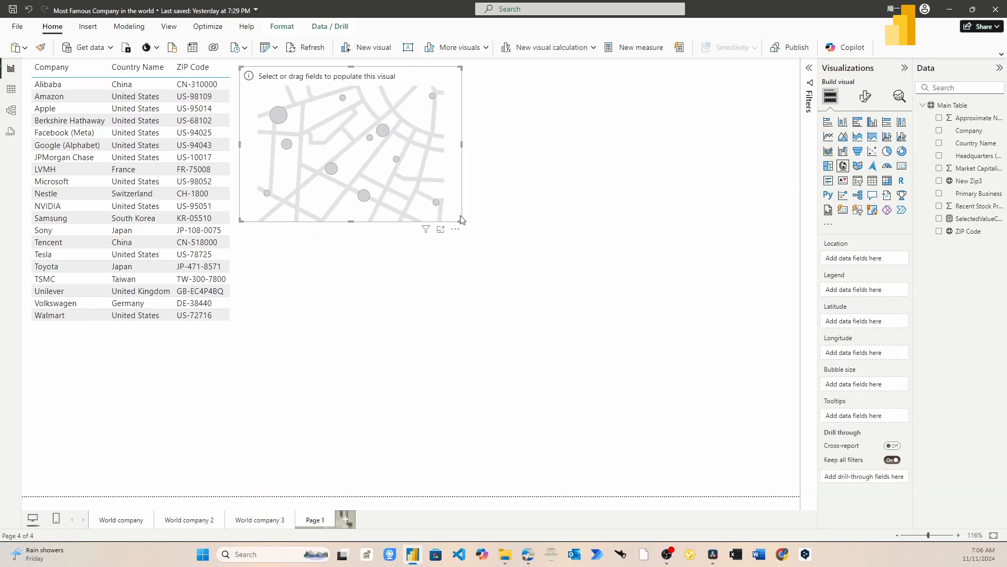
drag(462, 225, 789, 483)
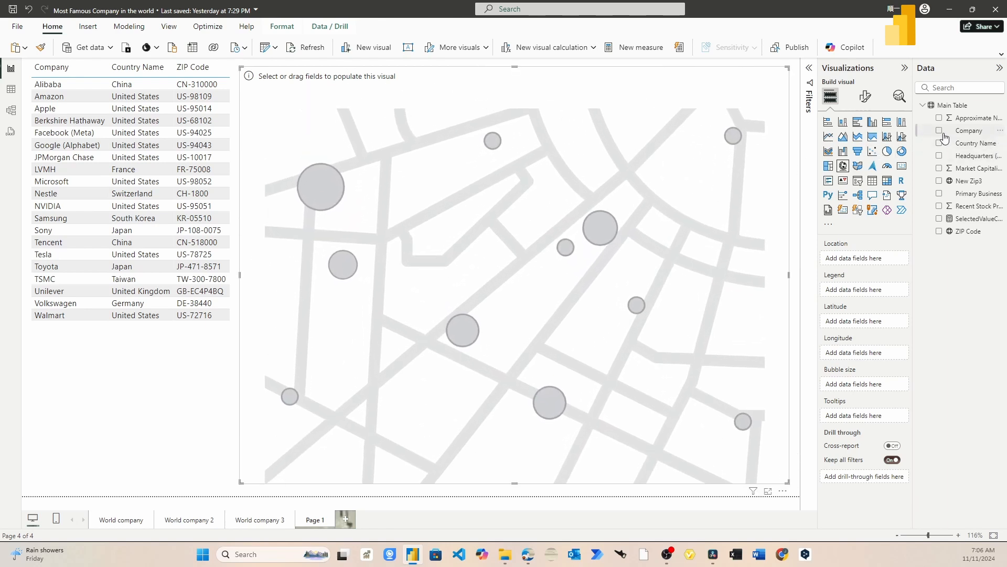
- Put Country Name in Location, Company in Legend and Market Capitalization in Bubble size
drag(951, 146, 860, 258)
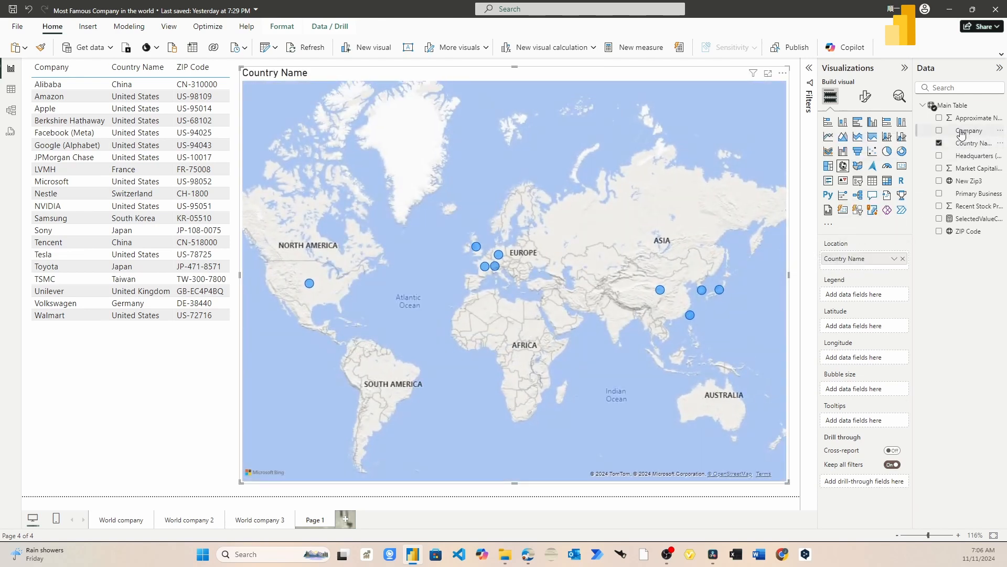
drag(962, 134, 873, 299)
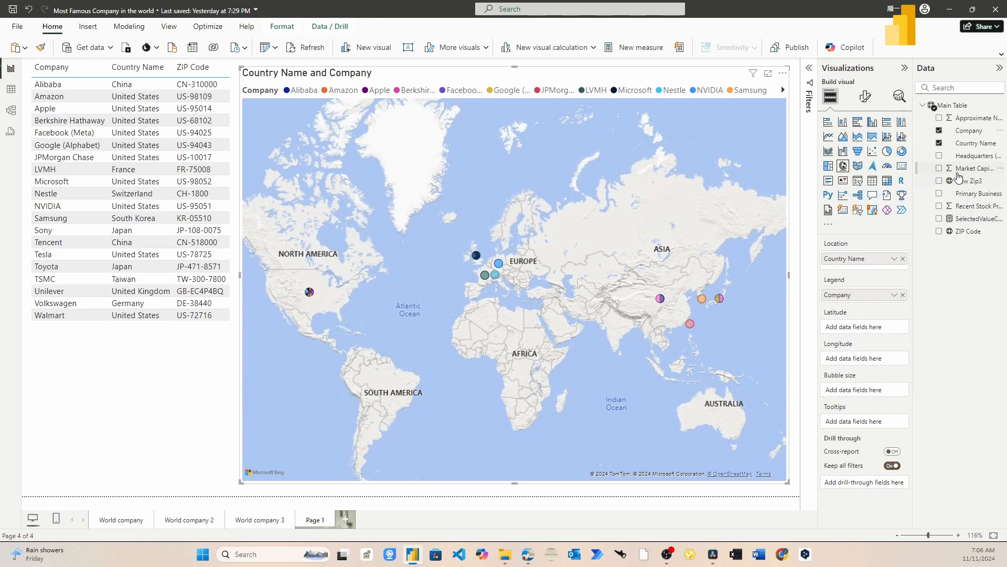
drag(960, 168, 892, 390)
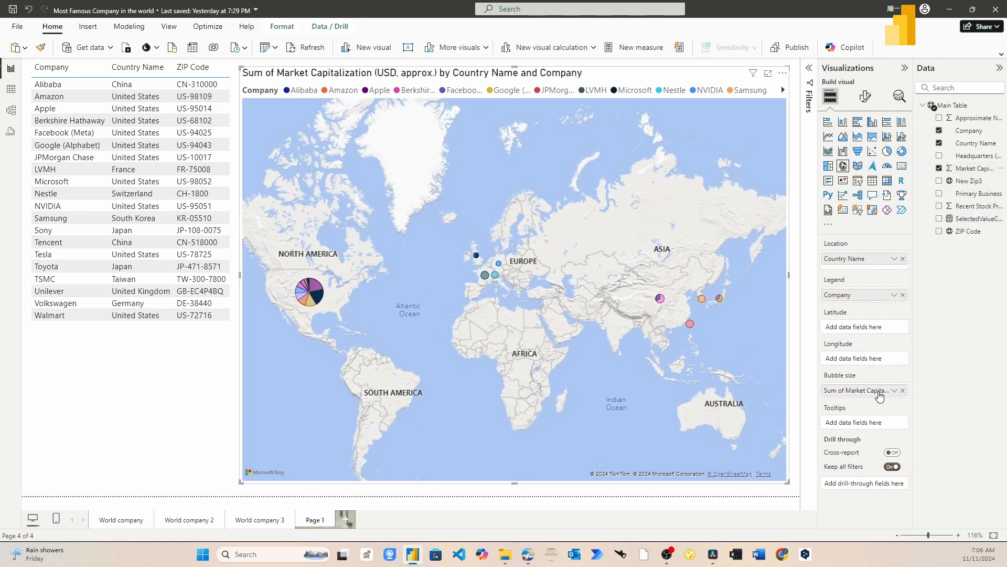
- Centre the map on North America, then filter it to Tesla and then NVIDIA from the table
drag(654, 396, 811, 361)
drag(718, 377, 765, 369)
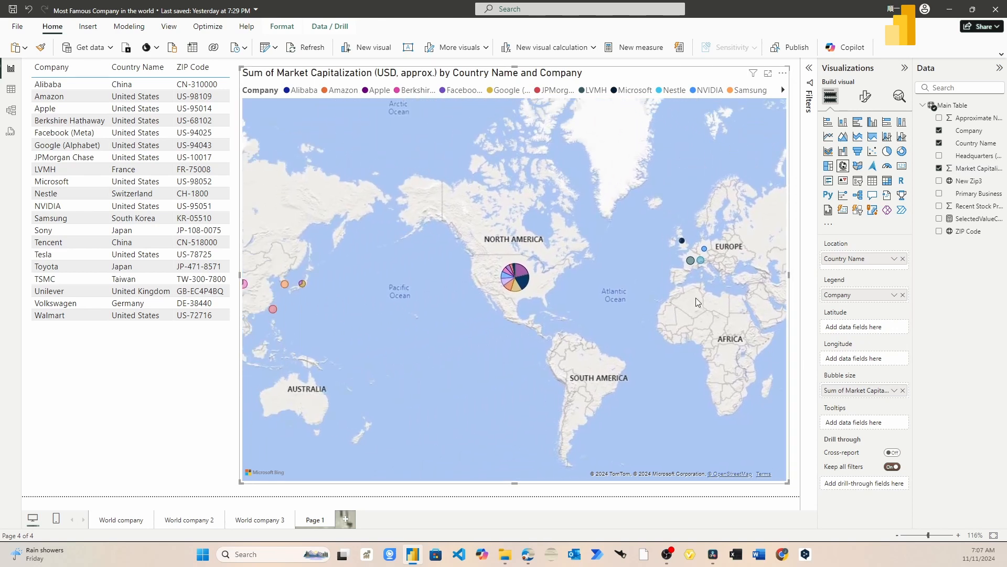
scroll(731, 304, up, 4)
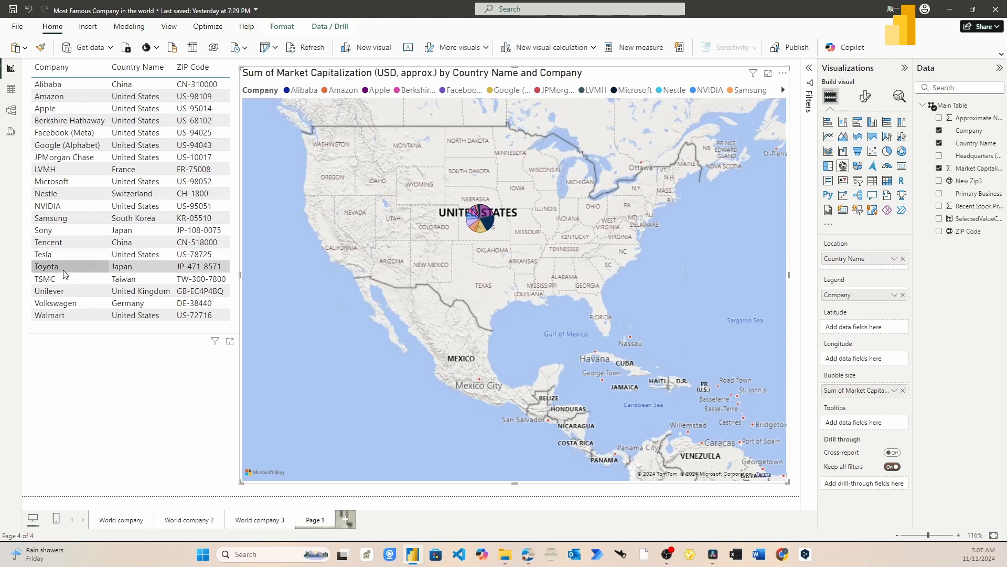
click(43, 256)
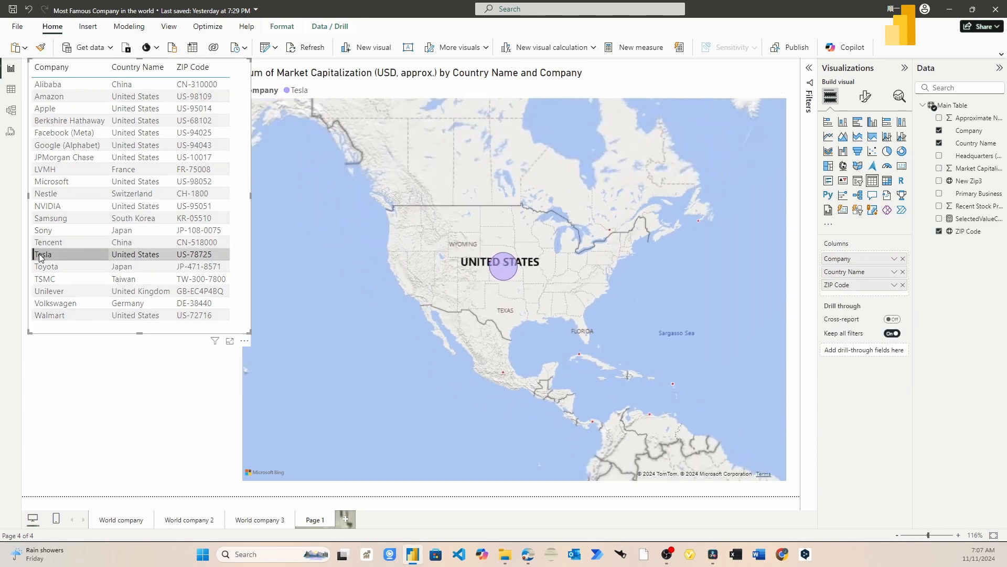
click(43, 208)
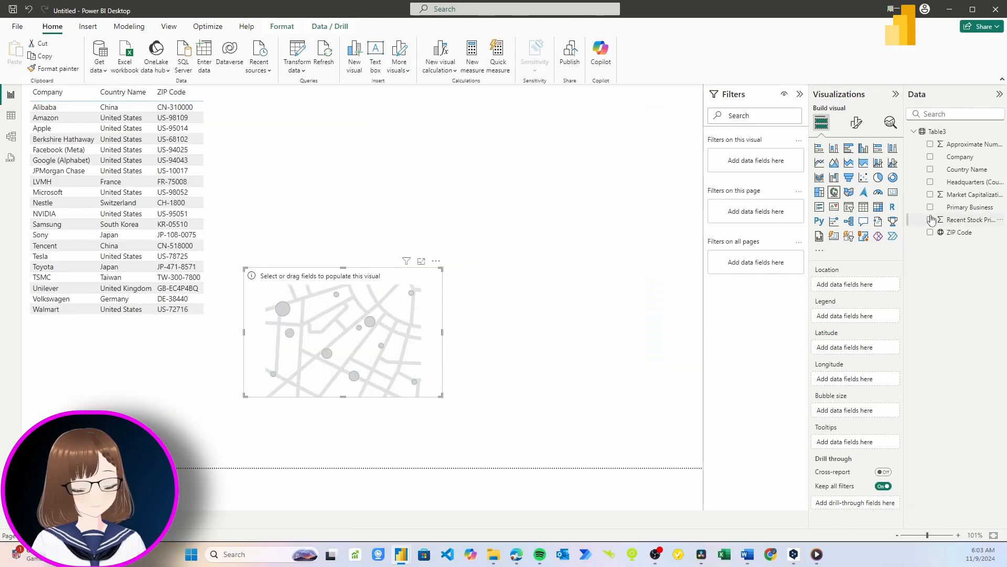
- Set ZIP Code as Location, Country Name as Legend and Market Capitalization as Bubble size
drag(937, 233, 843, 288)
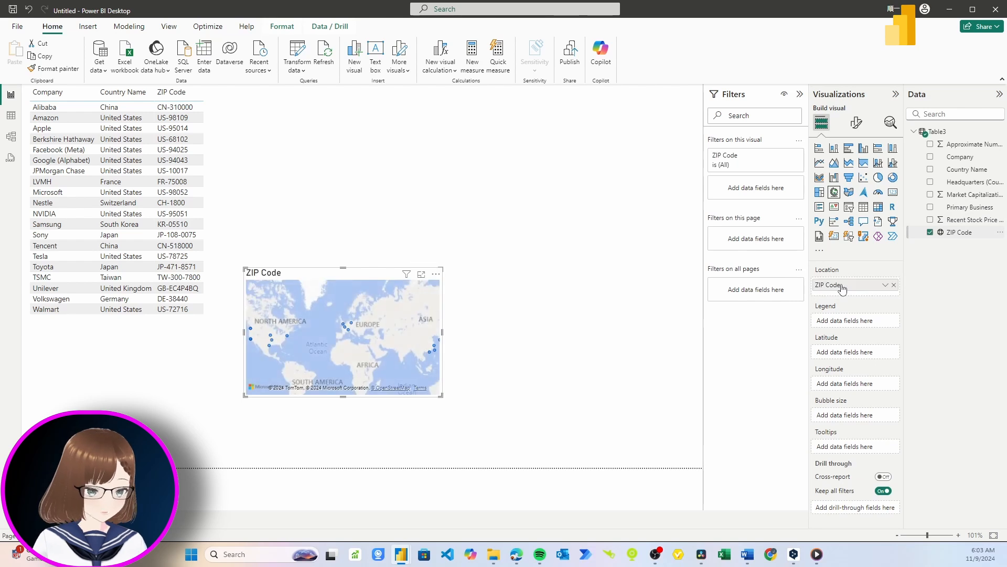
drag(955, 176, 861, 322)
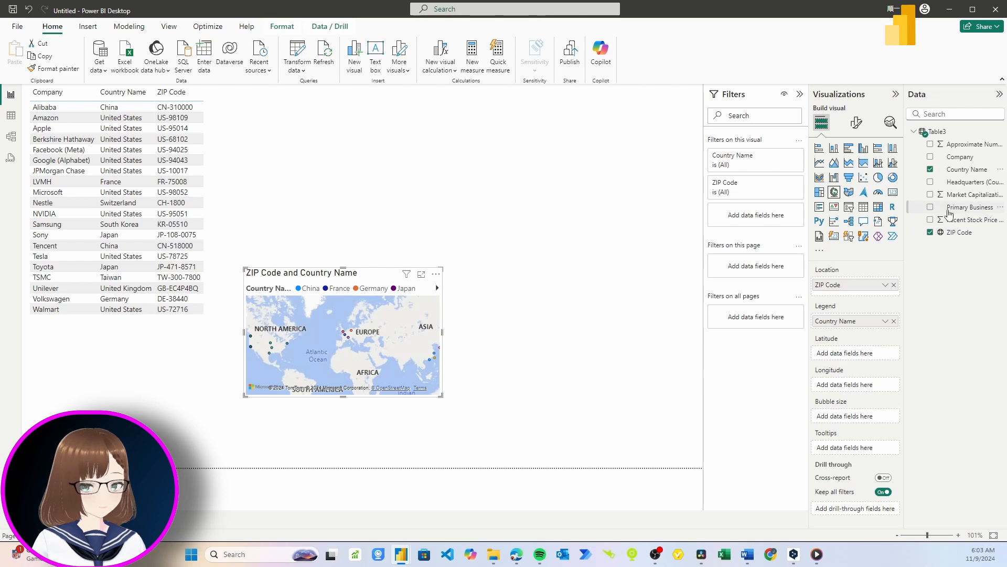
drag(951, 195, 861, 423)
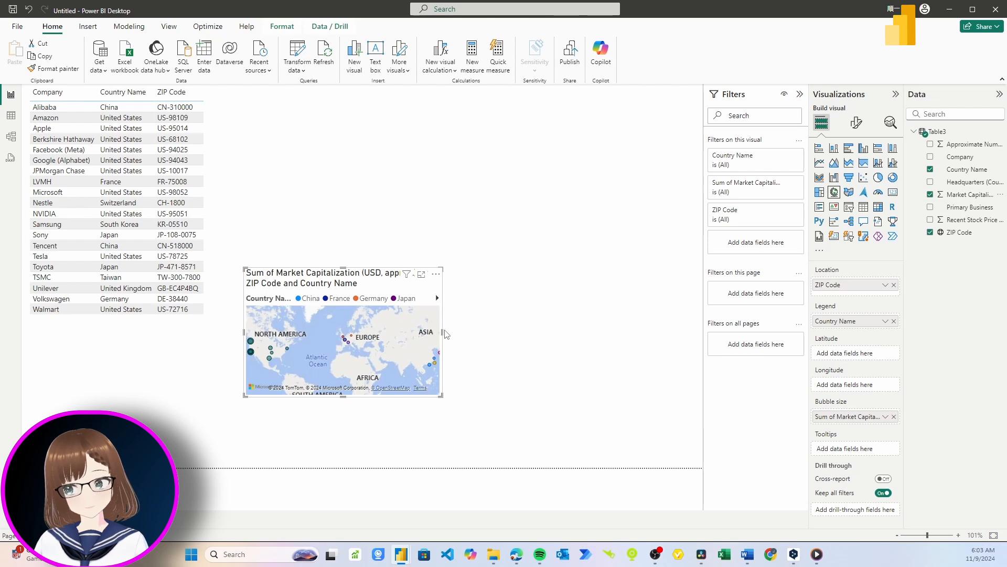
- Widen the map and extend it upward and downward to enlarge it
drag(444, 334, 697, 339)
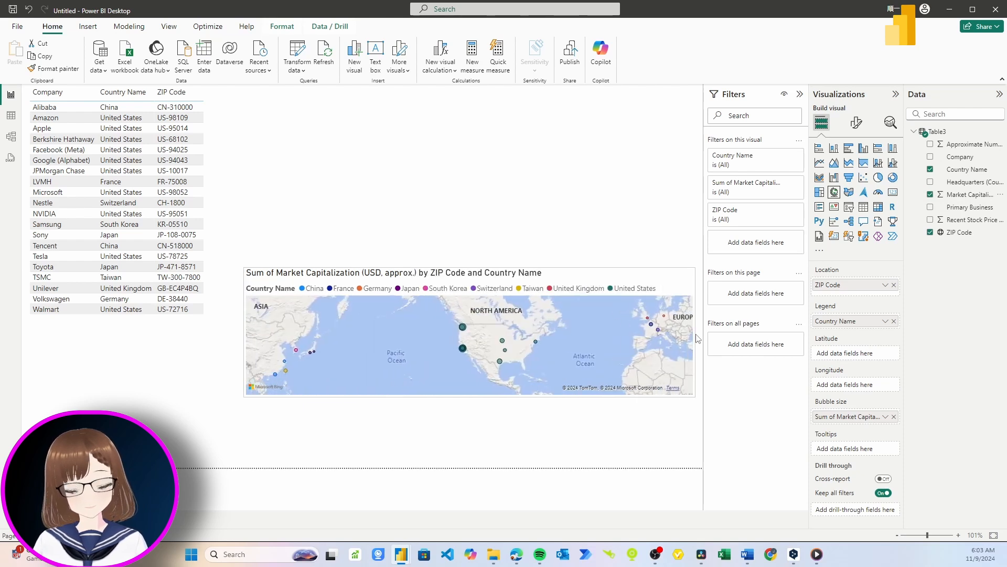
drag(472, 268, 481, 97)
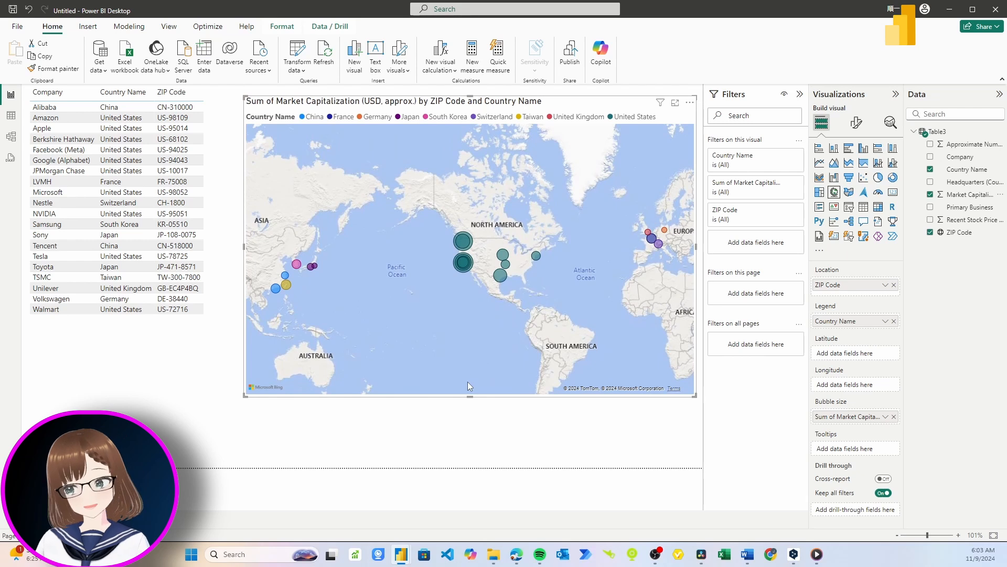
drag(469, 396, 466, 465)
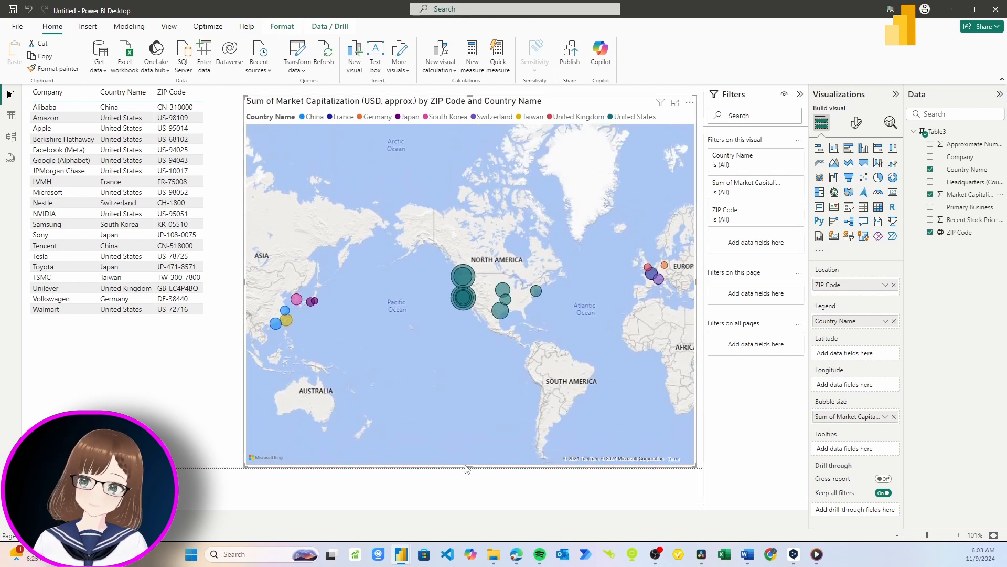
- Make the table taller and pick Google, JPMorgan Chase, NVIDIA and Samsung to zoom the map to each
click(121, 325)
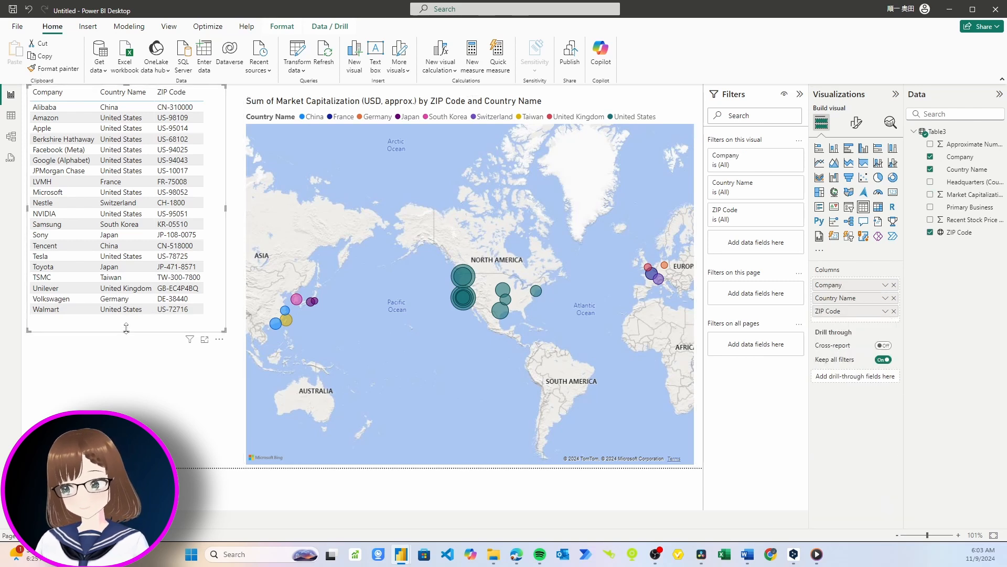
drag(126, 328, 126, 440)
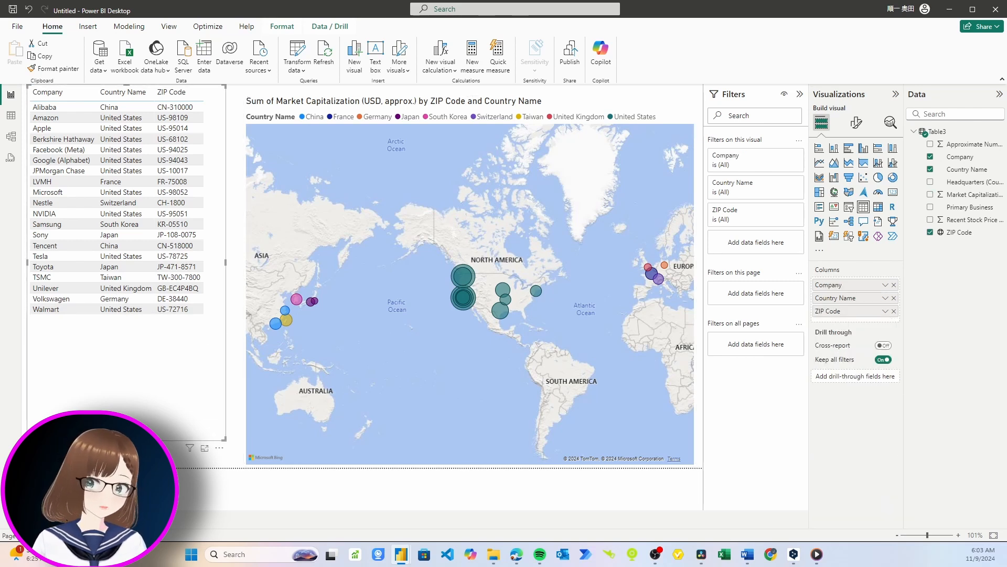
click(53, 162)
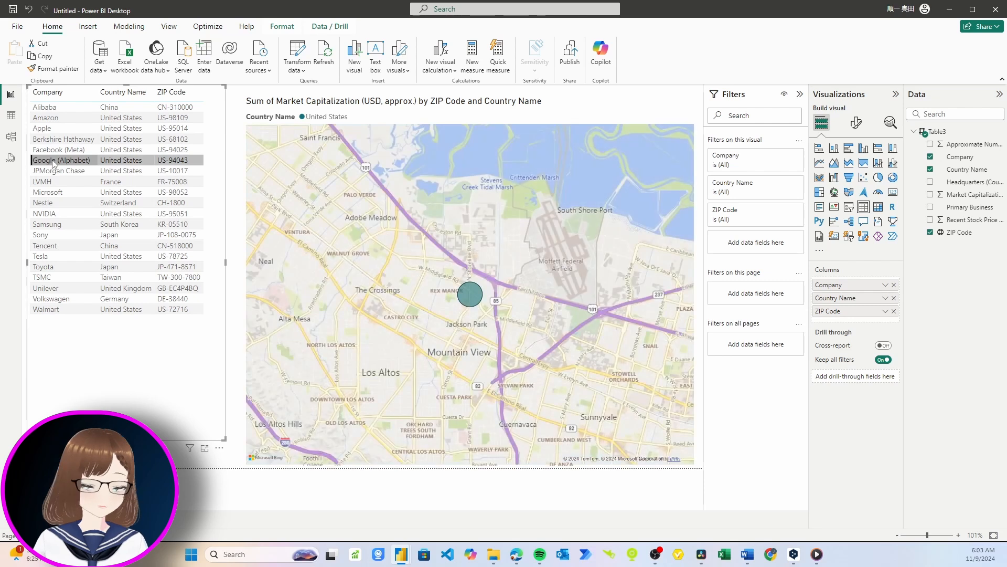
click(55, 172)
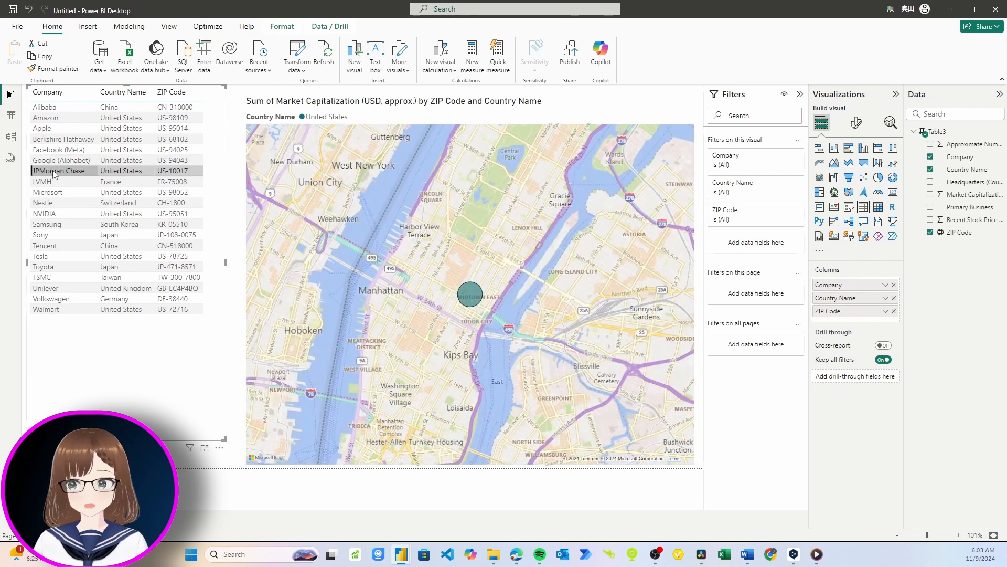
click(58, 213)
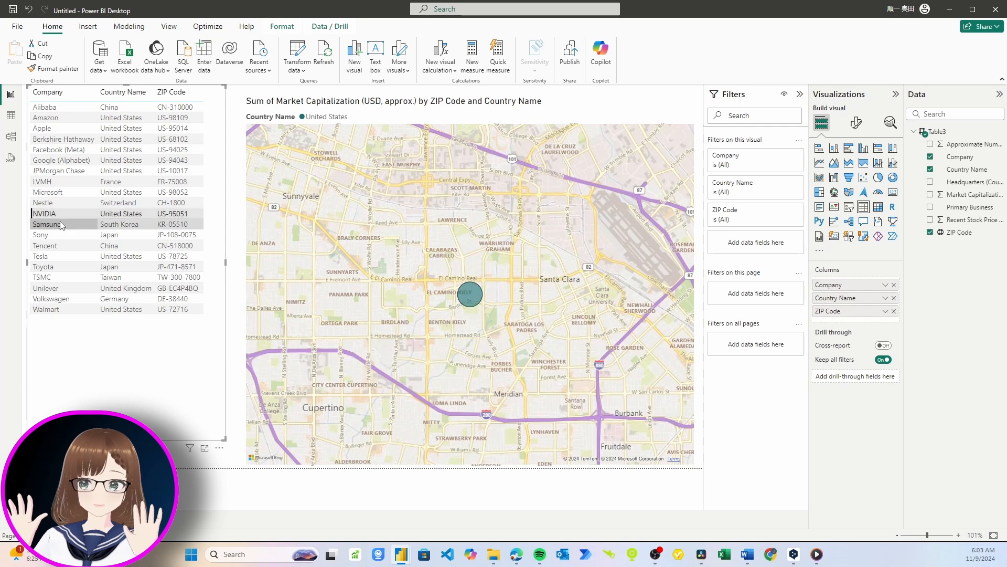
click(60, 227)
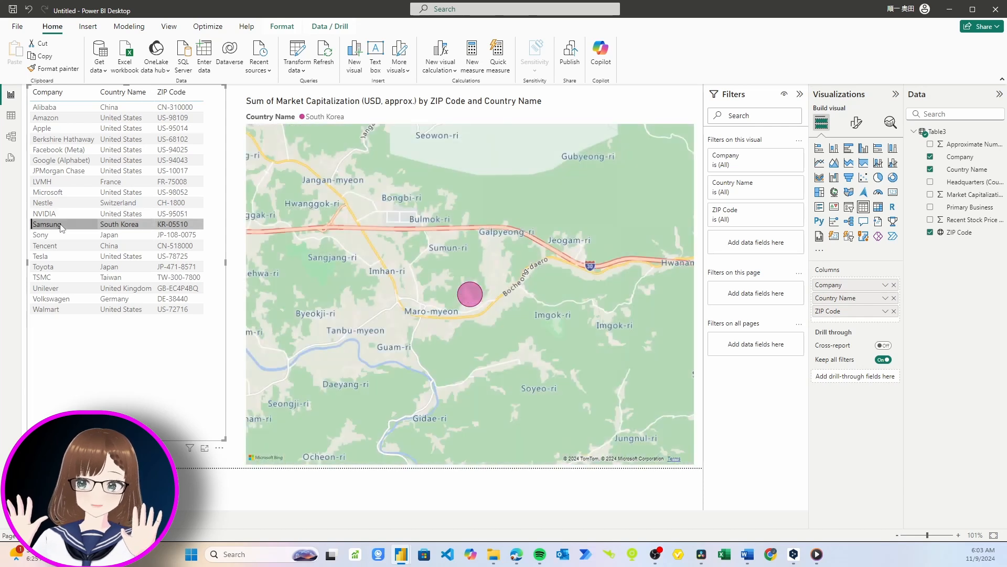
- Clear the company filter so all bubbles show and recentre the map
click(61, 227)
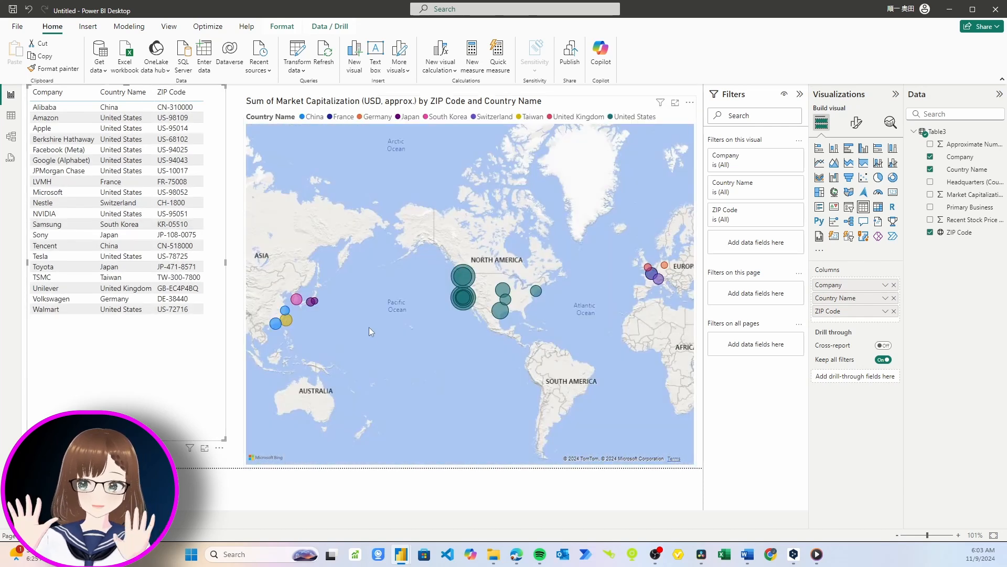
mouse_move(370, 332)
mouse_down()
mouse_move(386, 322)
mouse_move(373, 335)
mouse_up()
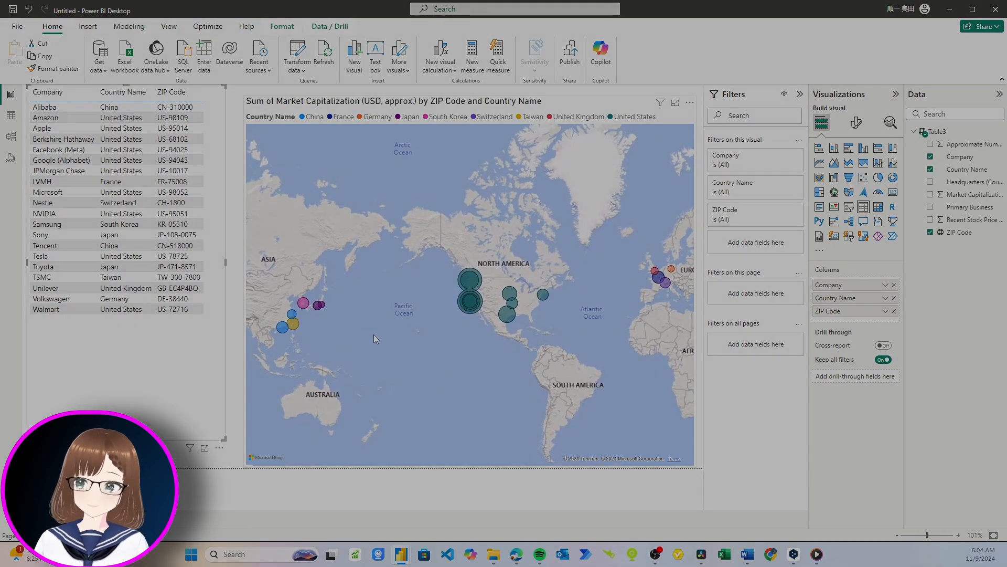
click(373, 335)
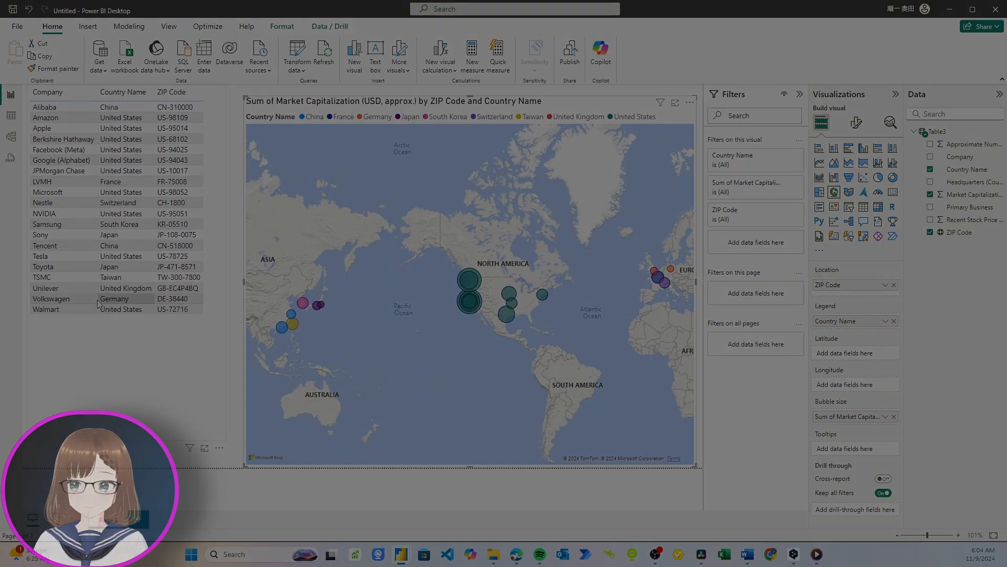